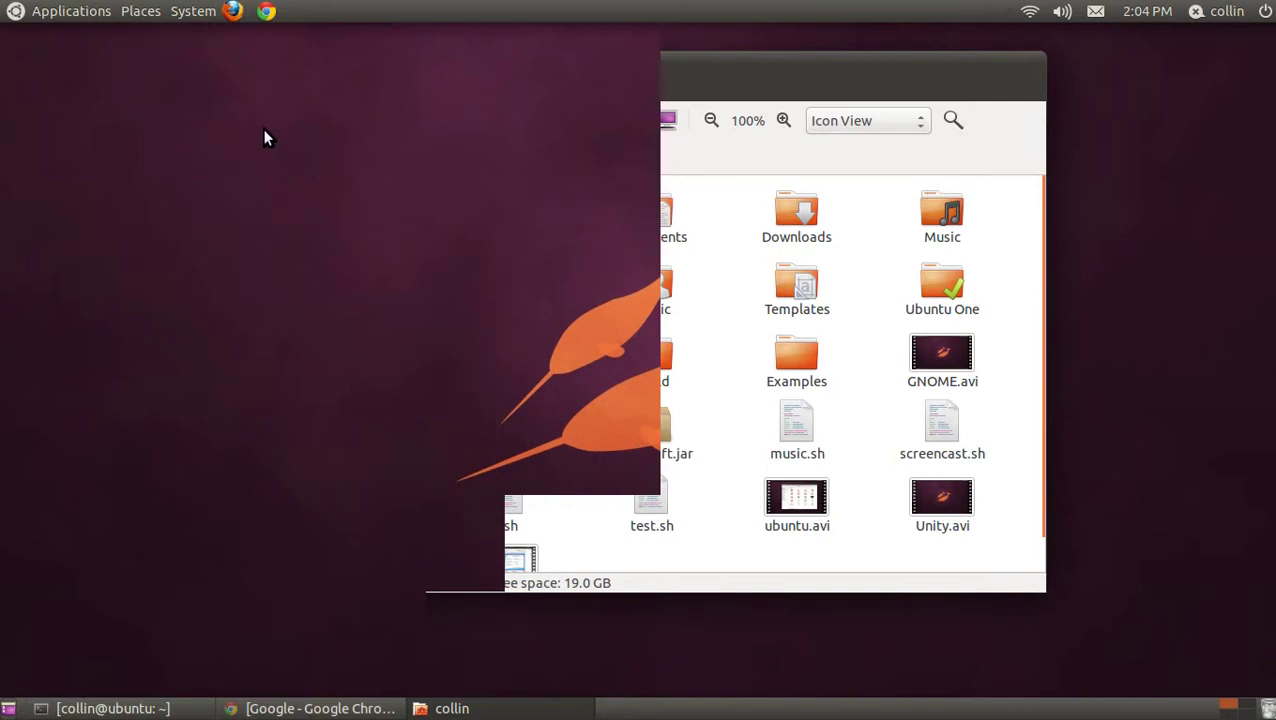
Step: Open Additional Drivers, review the description of the recommended NVIDIA accelerated graphics driver, and close the window
left_click(194, 15)
mouse_move(205, 36)
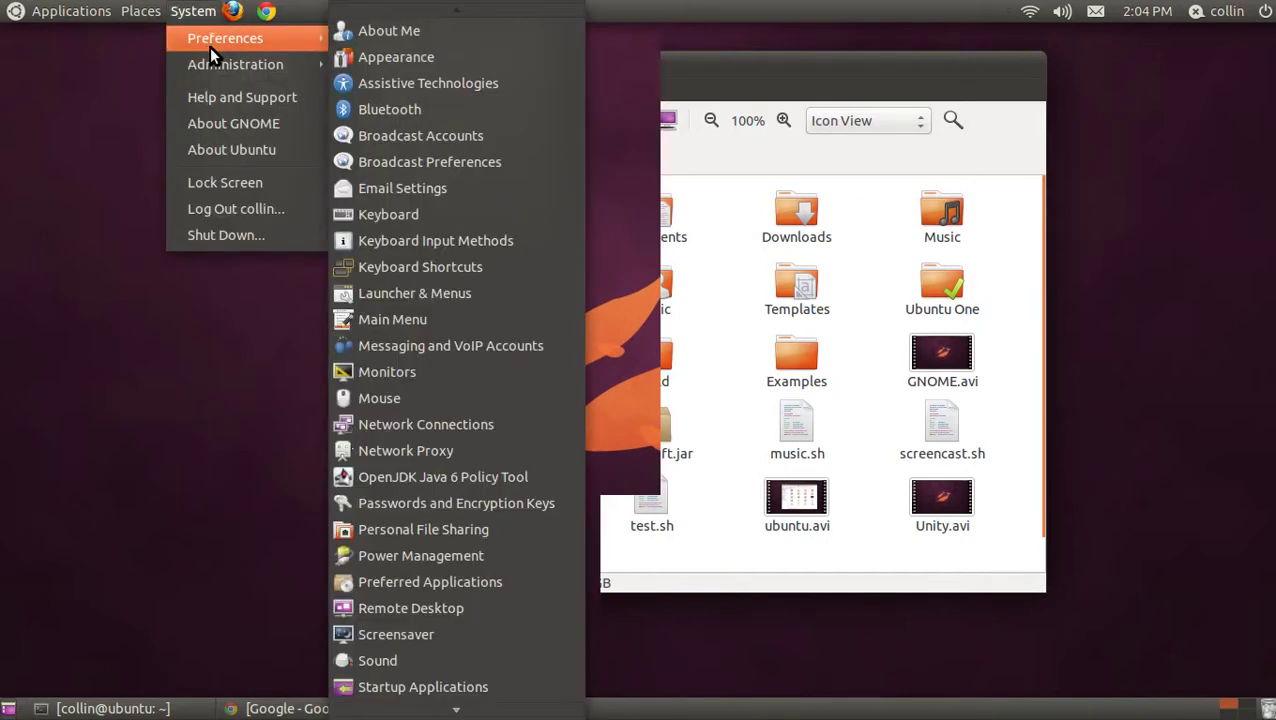
mouse_move(213, 62)
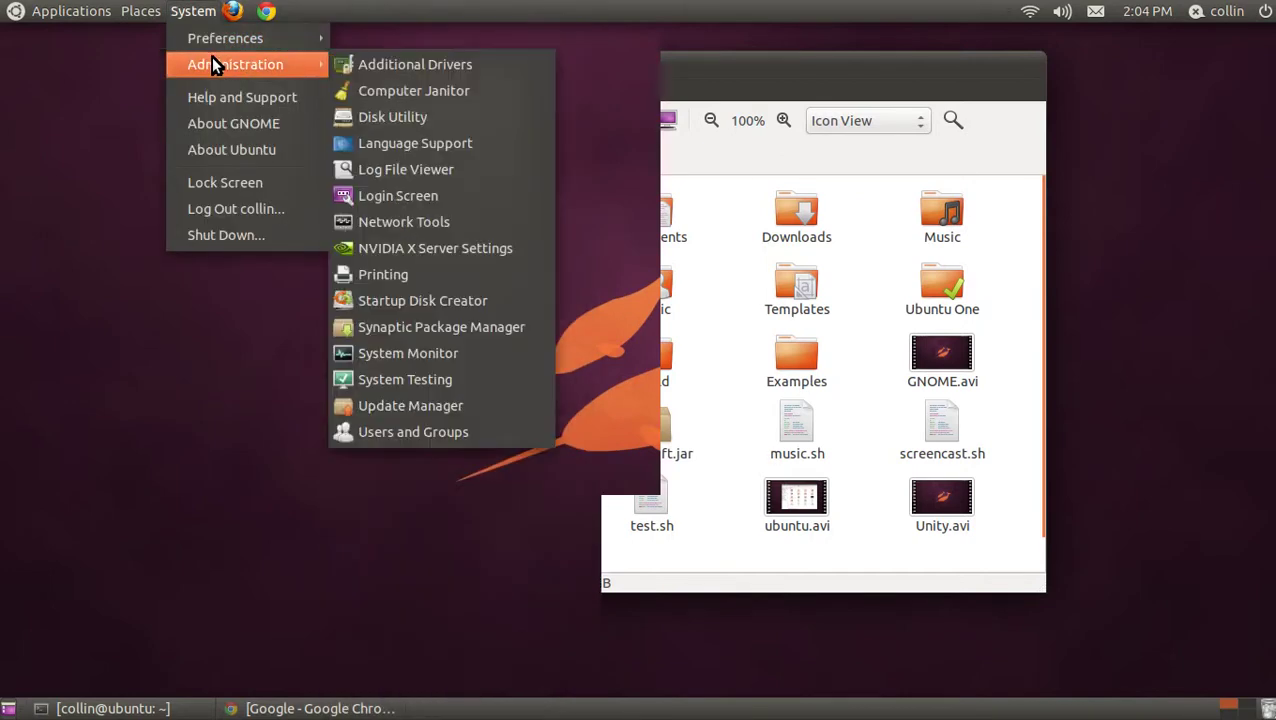
left_click(351, 64)
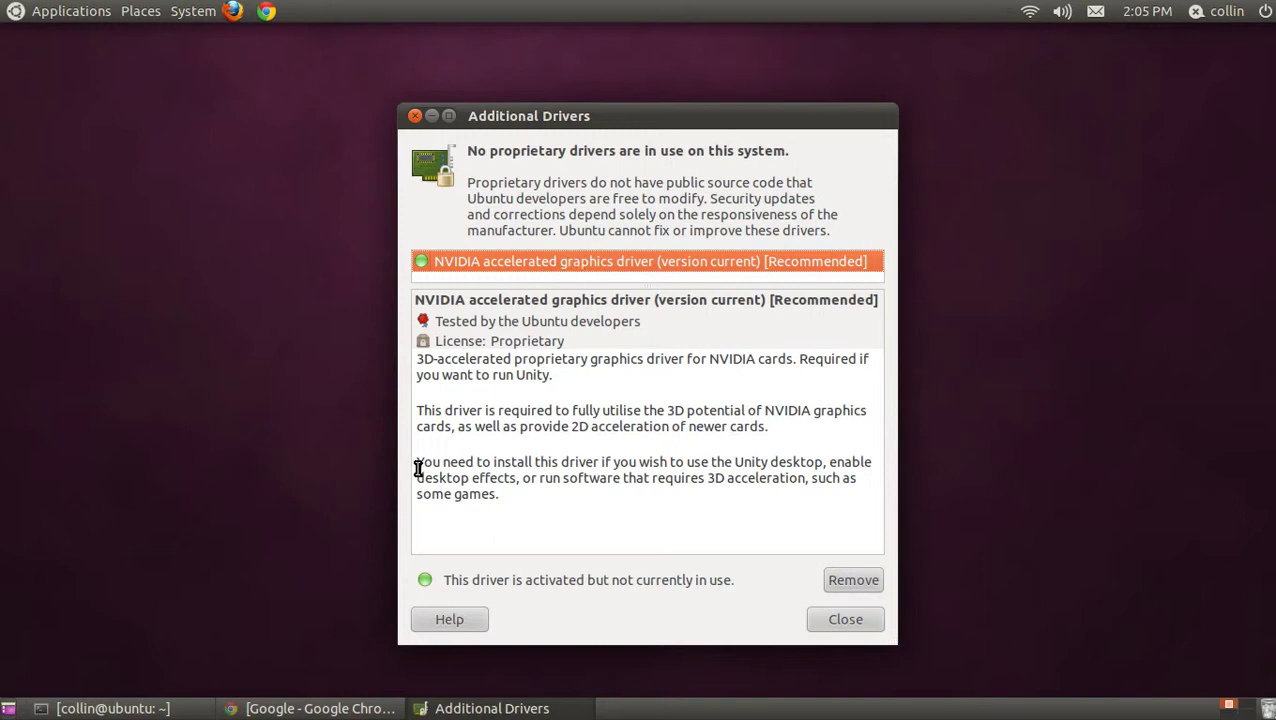
left_click_drag(417, 463, 826, 462)
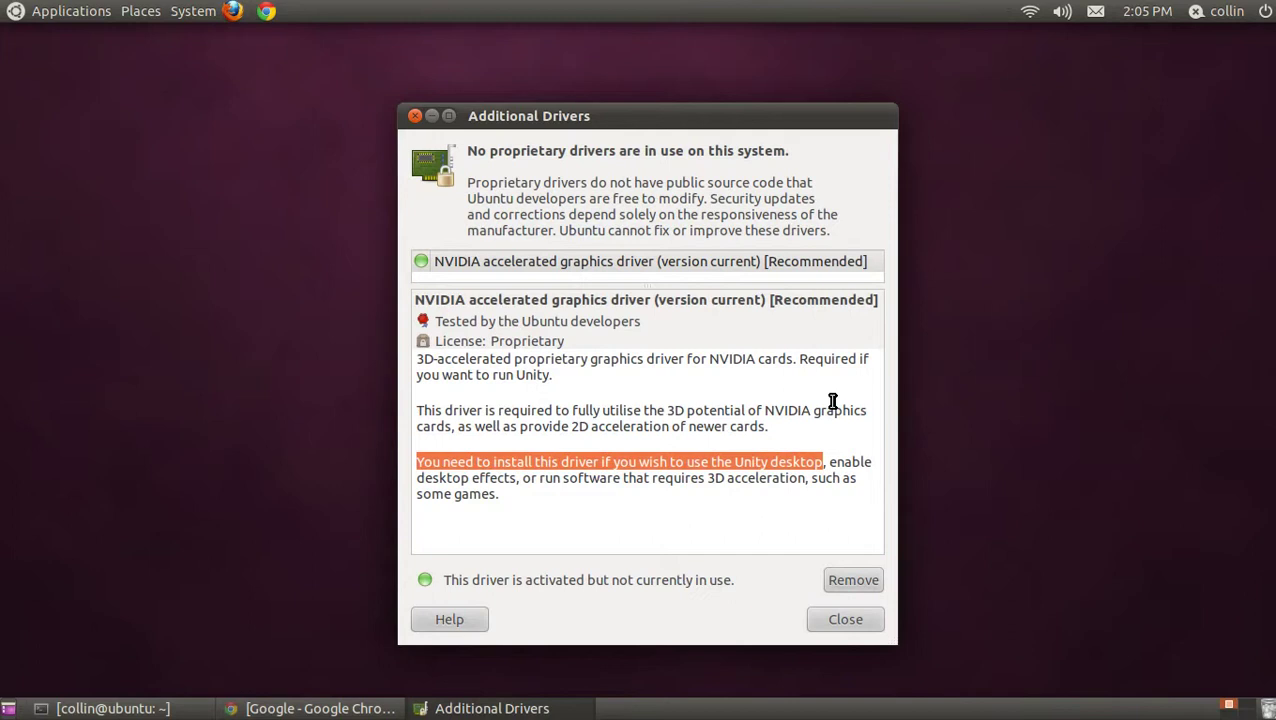
left_click(845, 619)
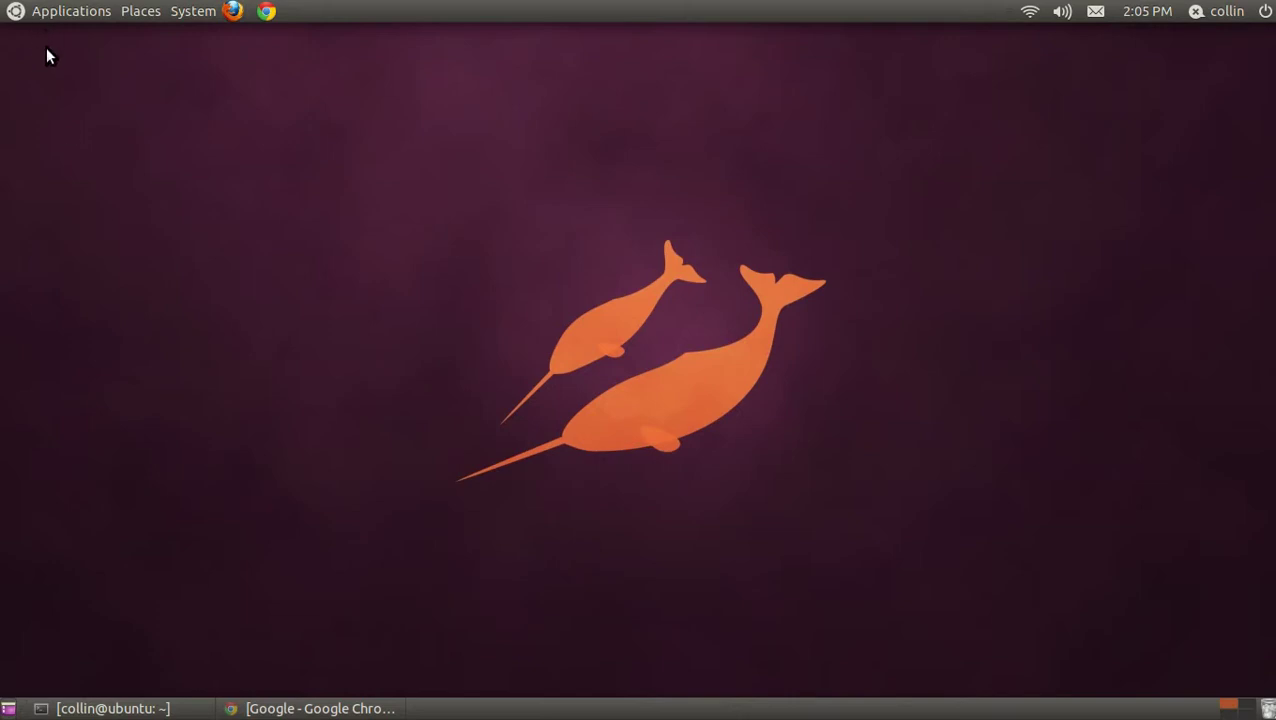
Step: In Ubuntu Software Center, search for "ubuntu" and open the details of Ubuntu restricted extras
left_click(45, 14)
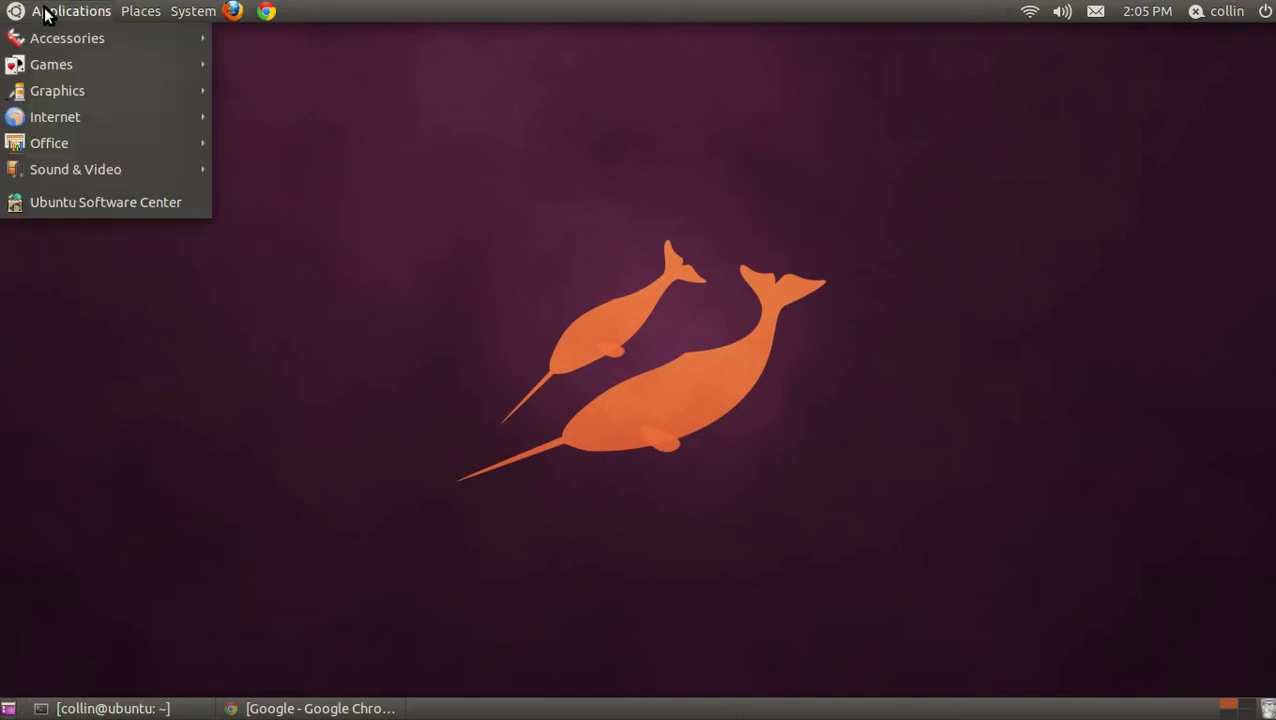
left_click(123, 203)
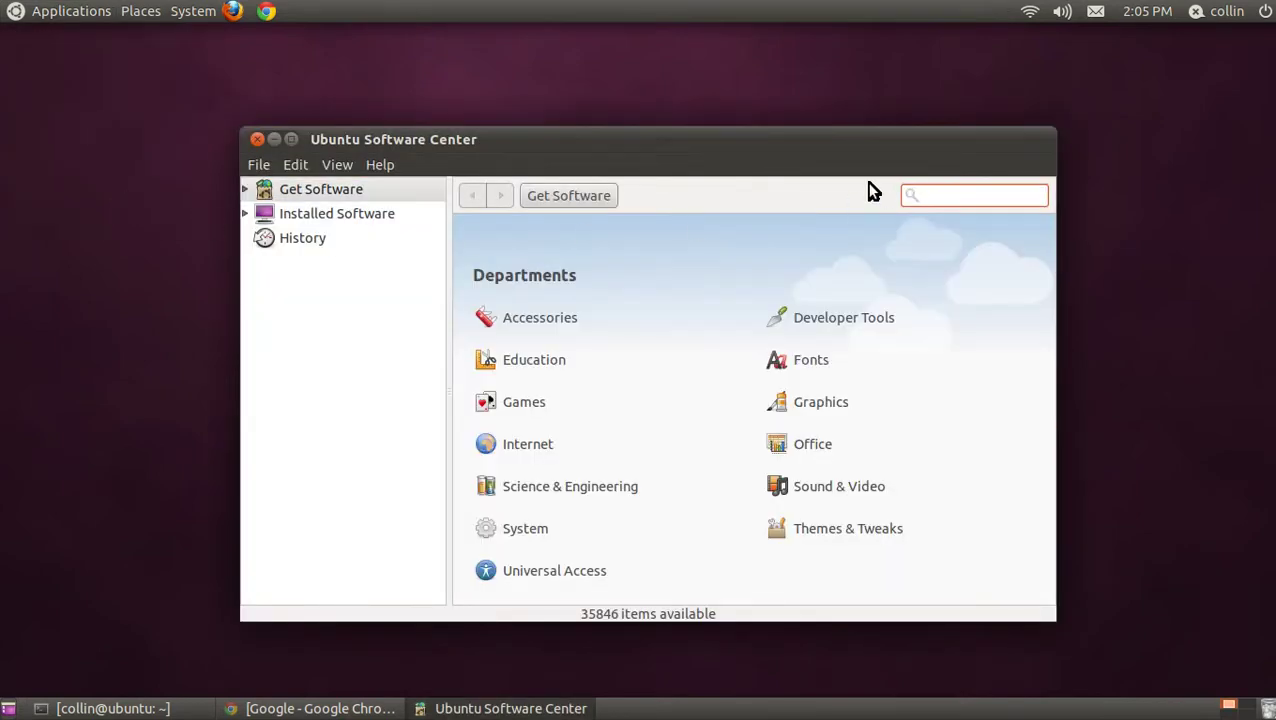
type("u")
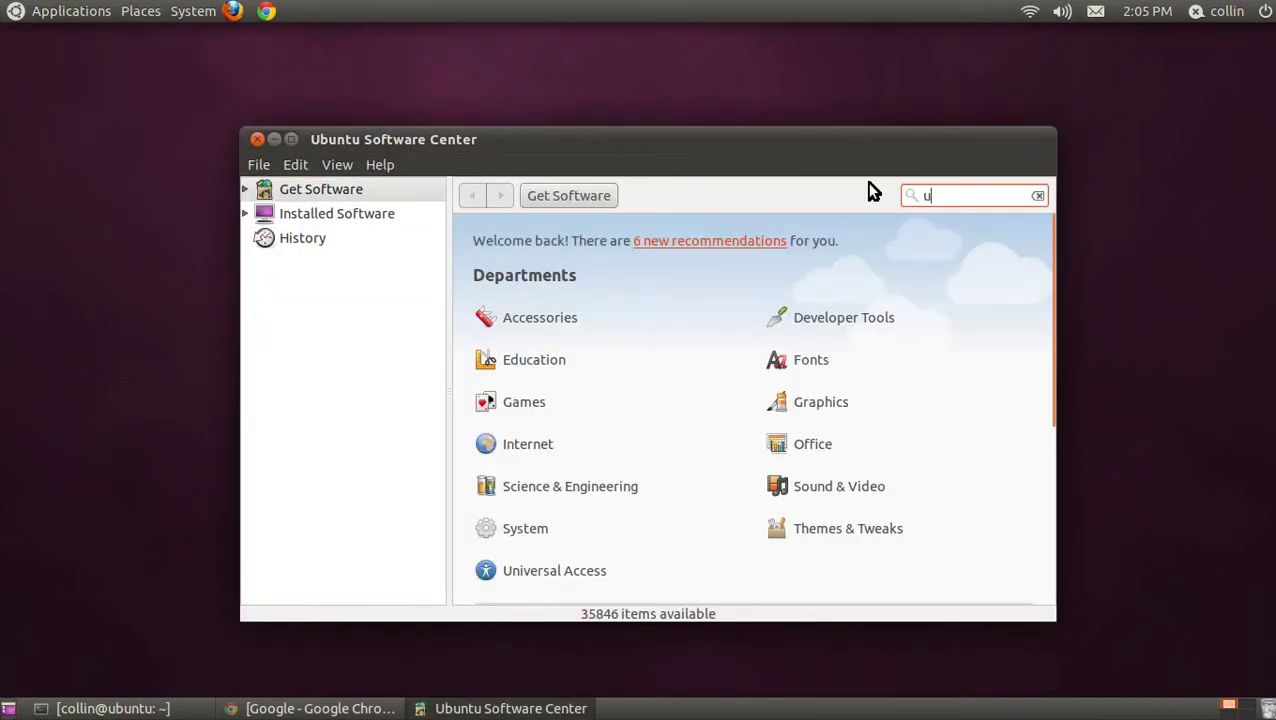
type("buntu")
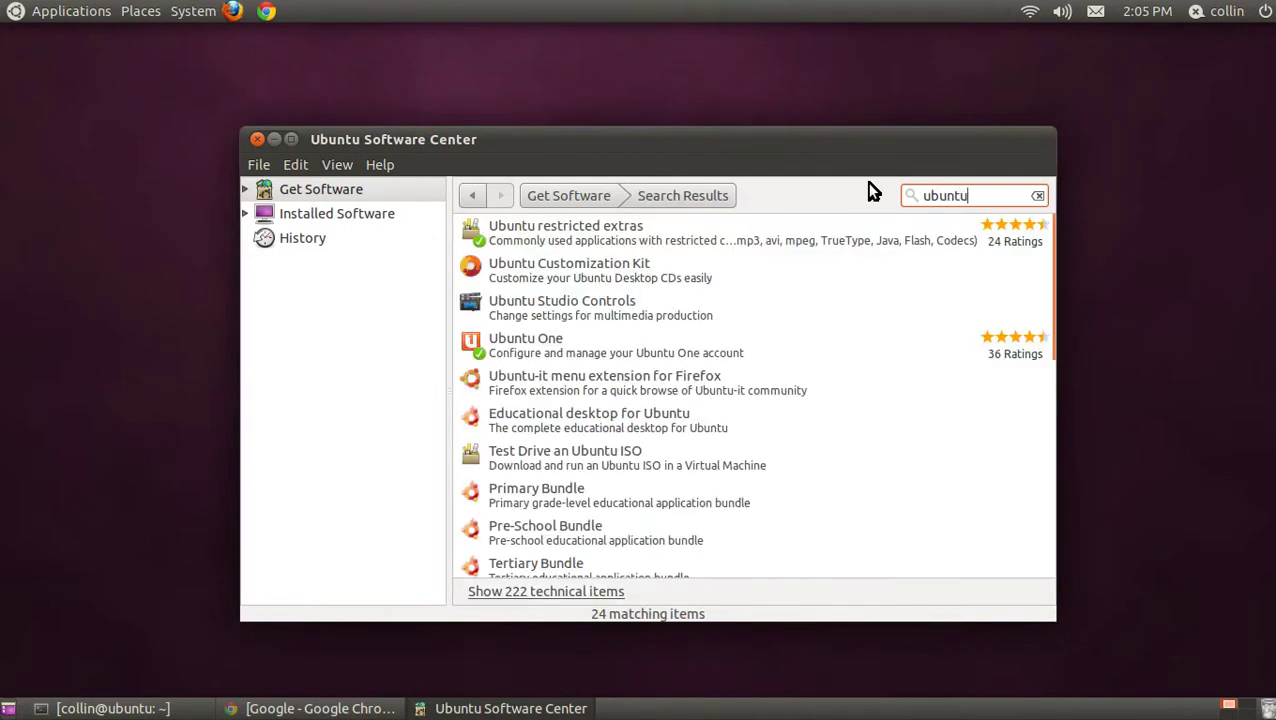
double_click(765, 230)
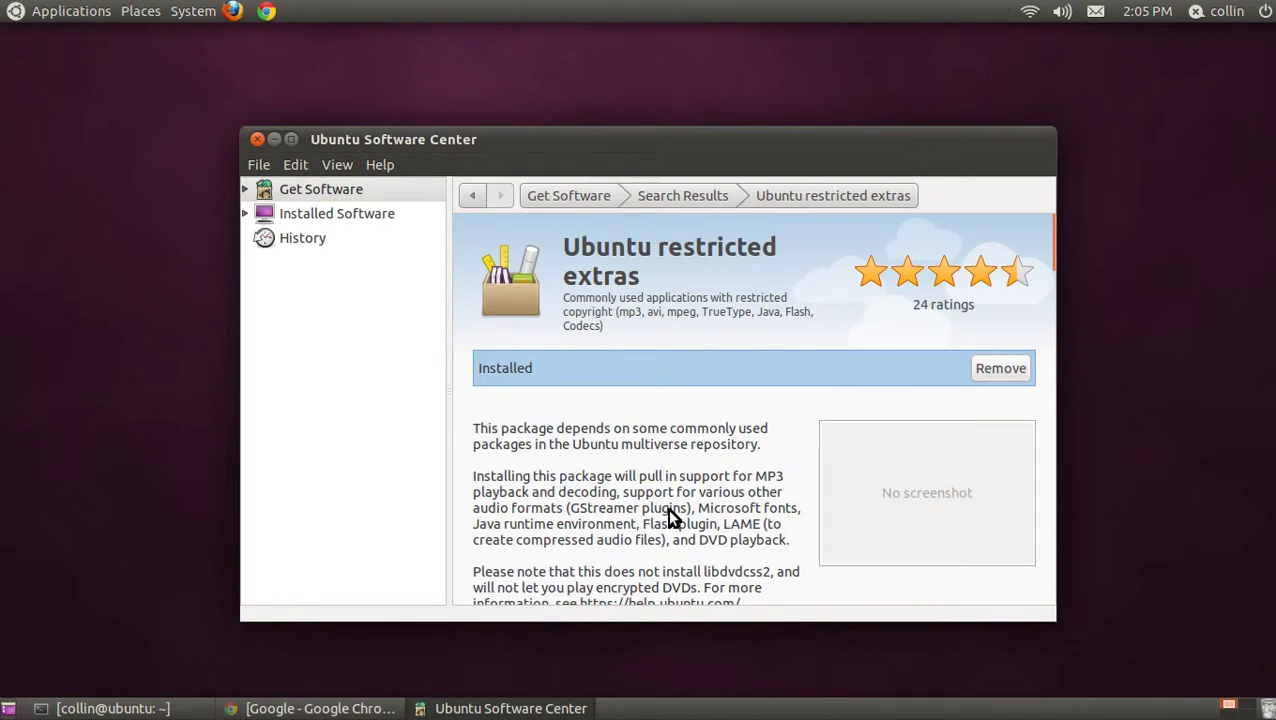
Step: Examine the description and the add-ons list of the Ubuntu restricted extras package
scroll(659, 509, "down", 8)
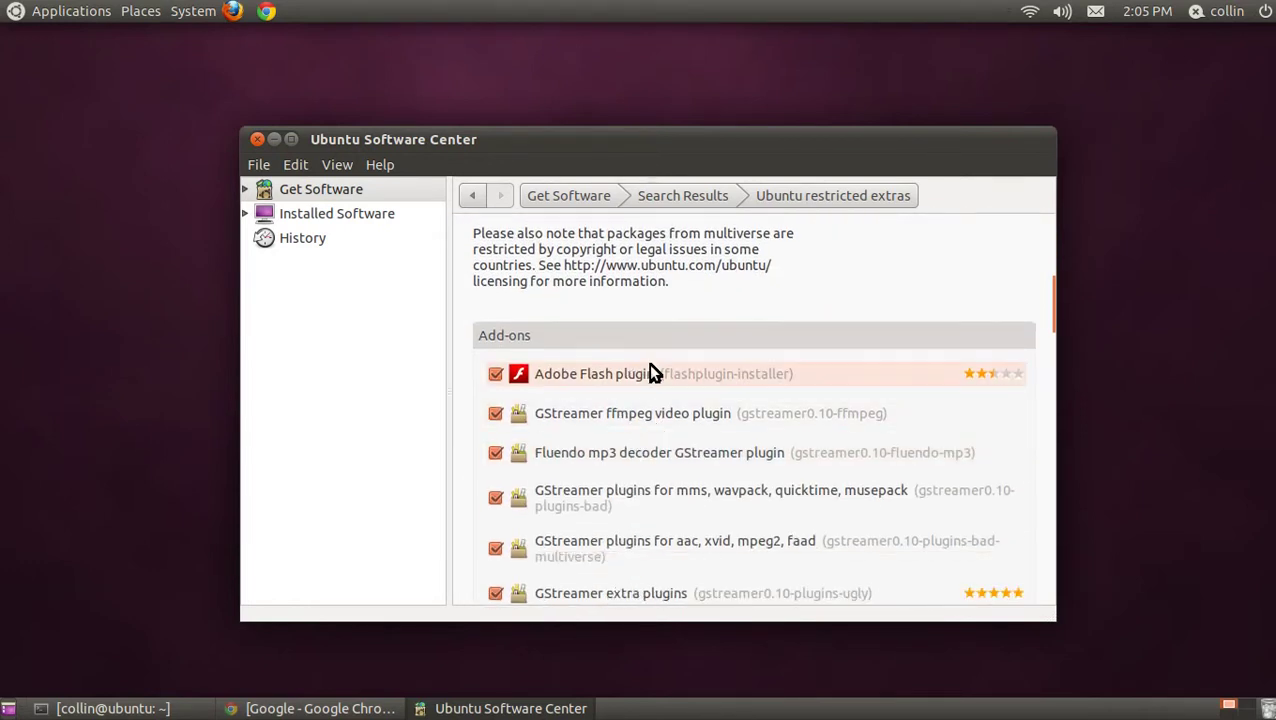
scroll(670, 415, "down", 1)
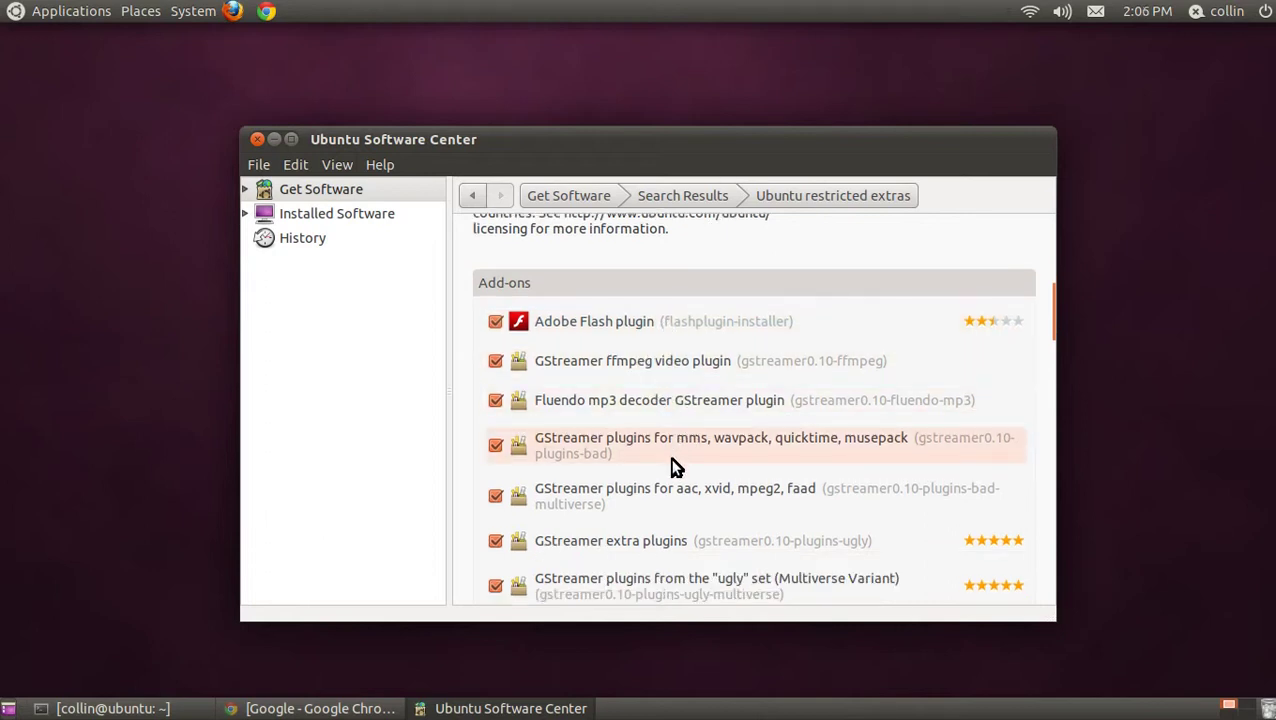
scroll(672, 468, "down", 1)
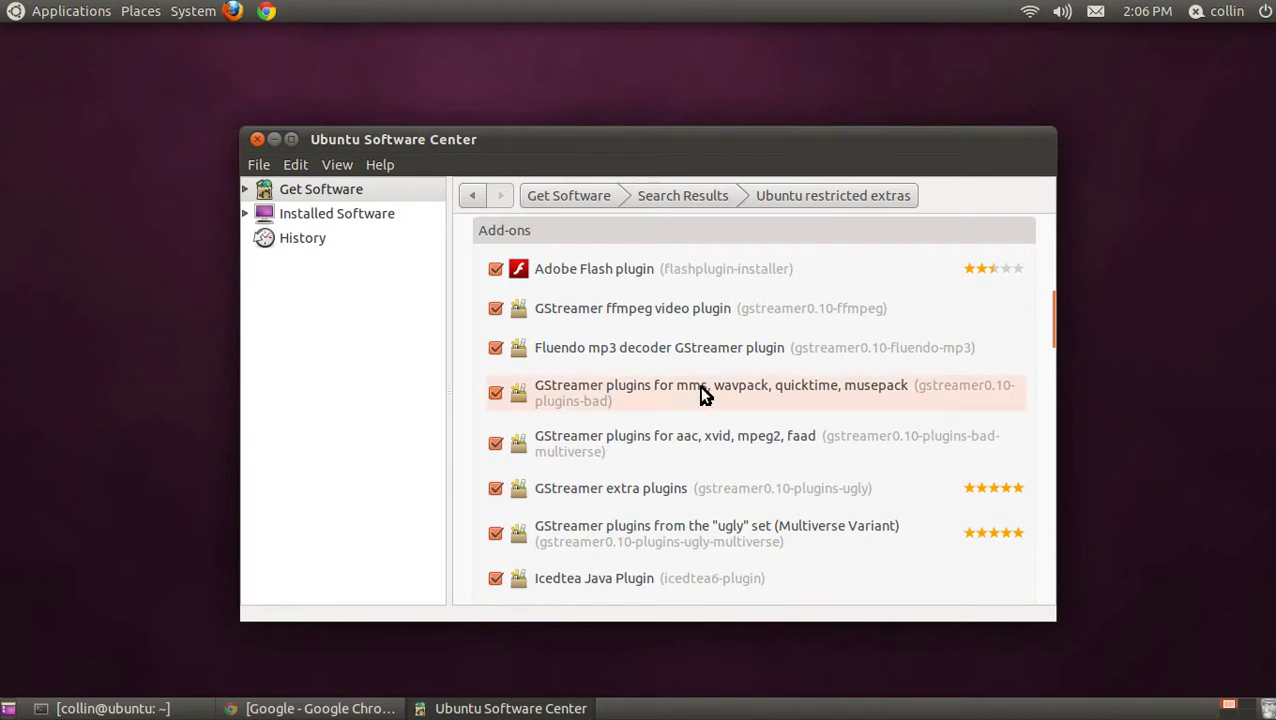
scroll(714, 398, "down", 2)
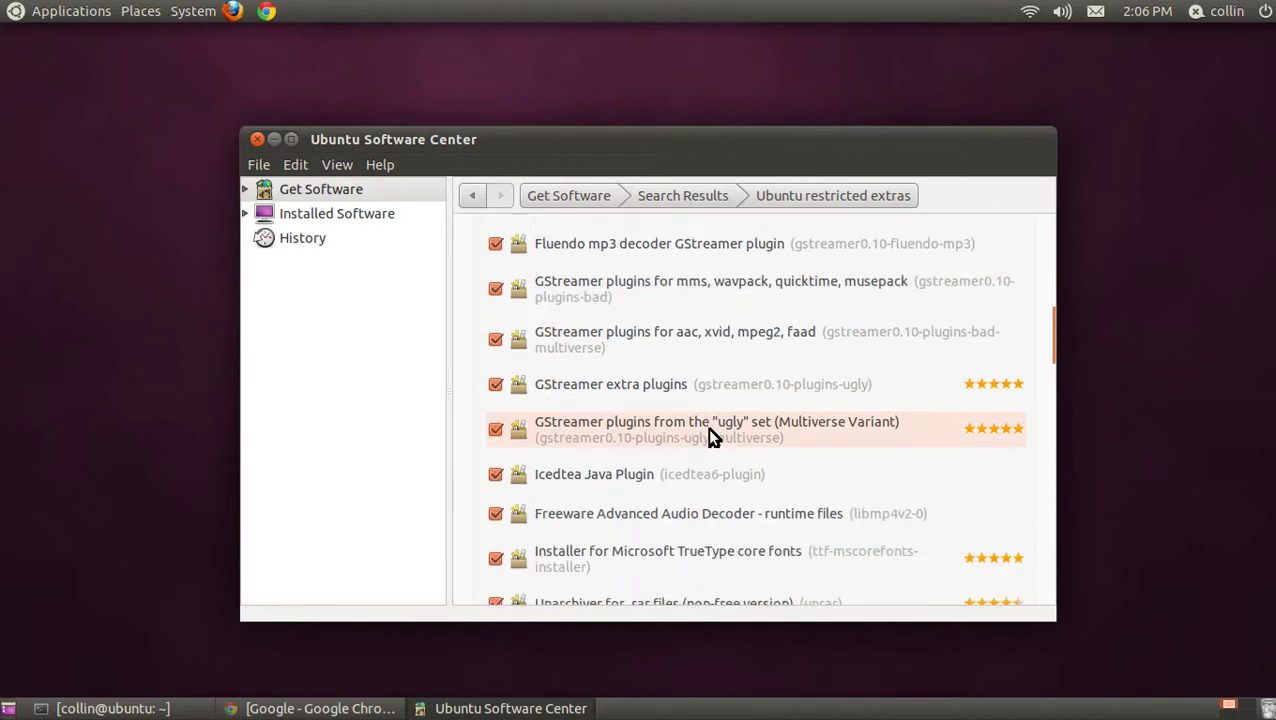
scroll(716, 454, "down", 4)
scroll(720, 460, "up", 16)
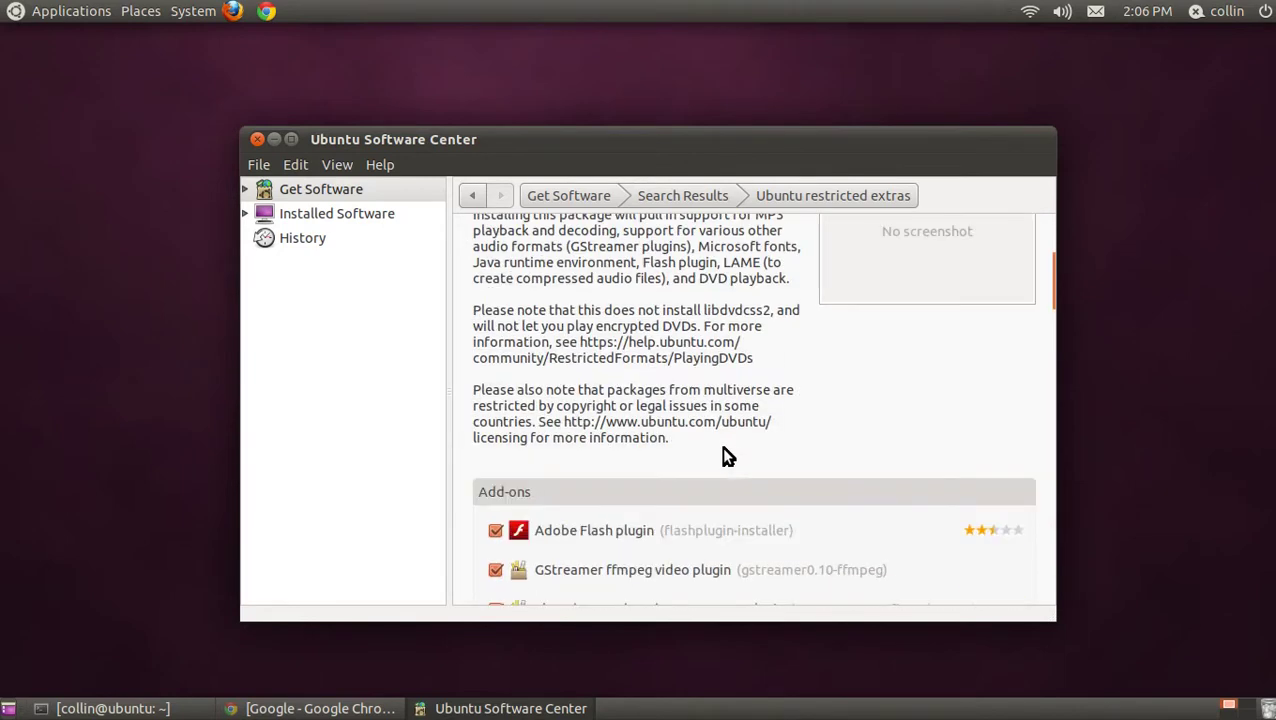
scroll(850, 325, "up", 1)
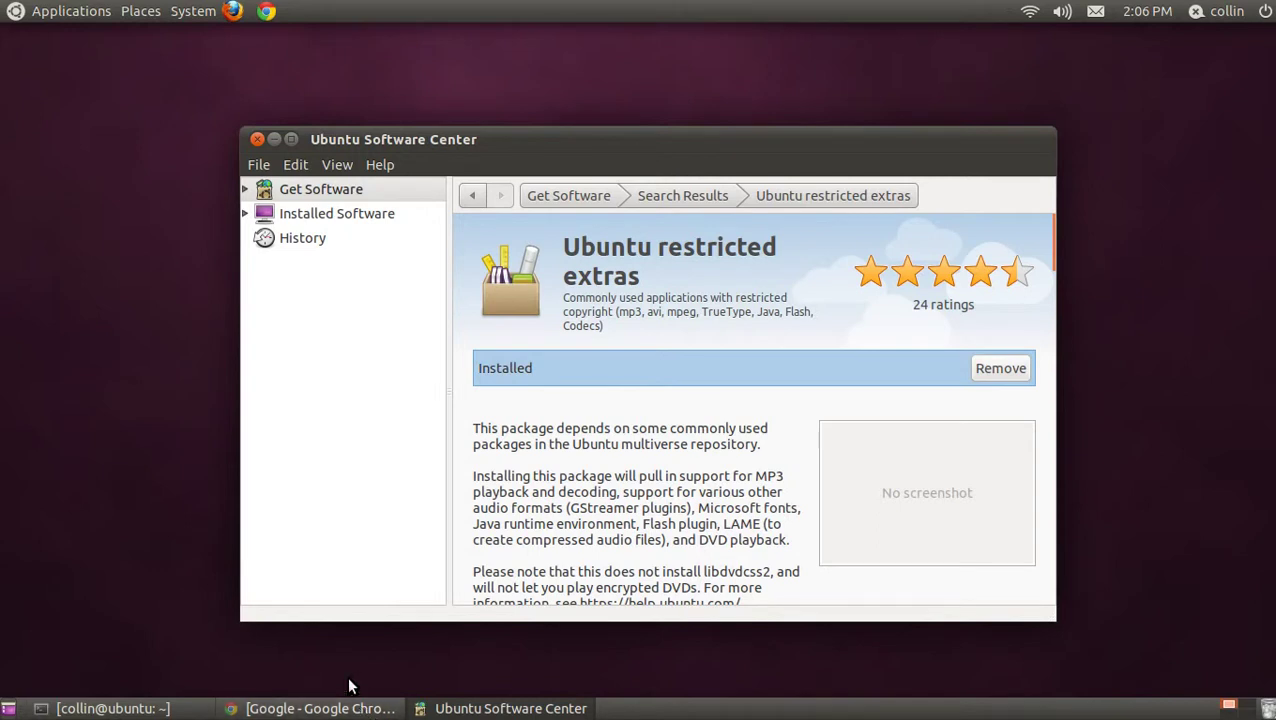
Step: Switch to Google Chrome and search Google for "playing dvds in ubuntu"
left_click(338, 708)
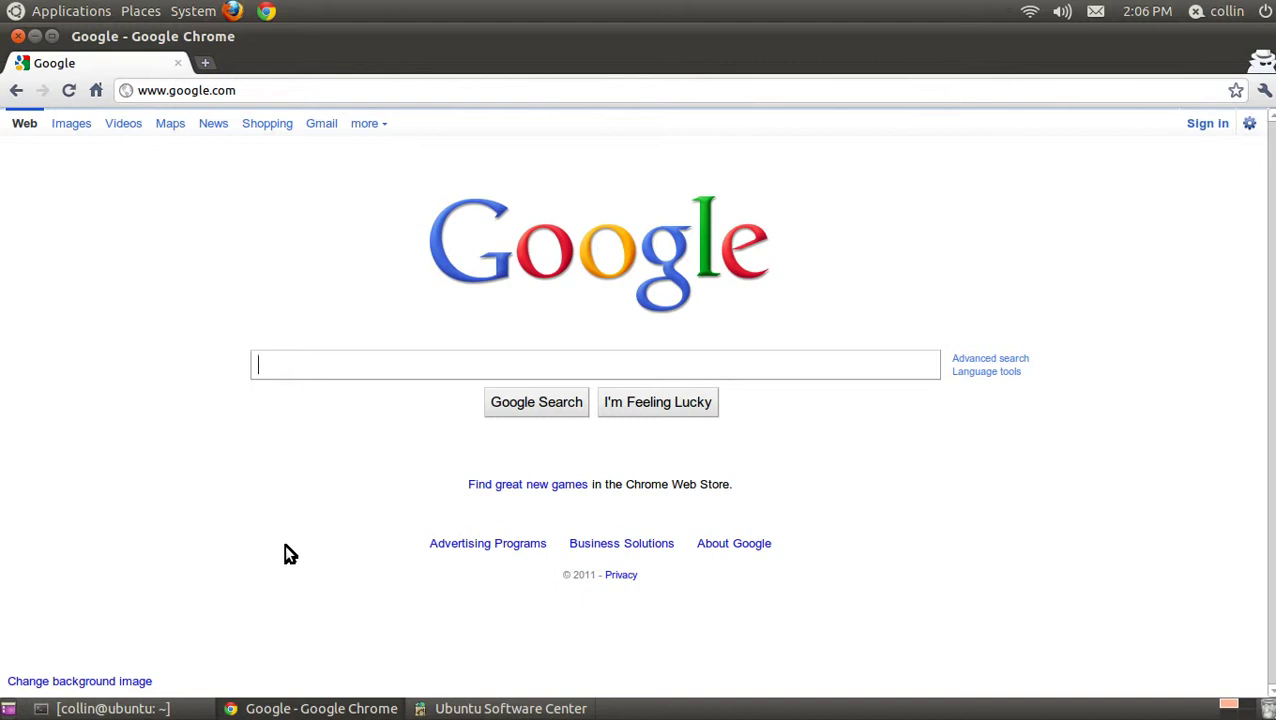
type("playing in ub")
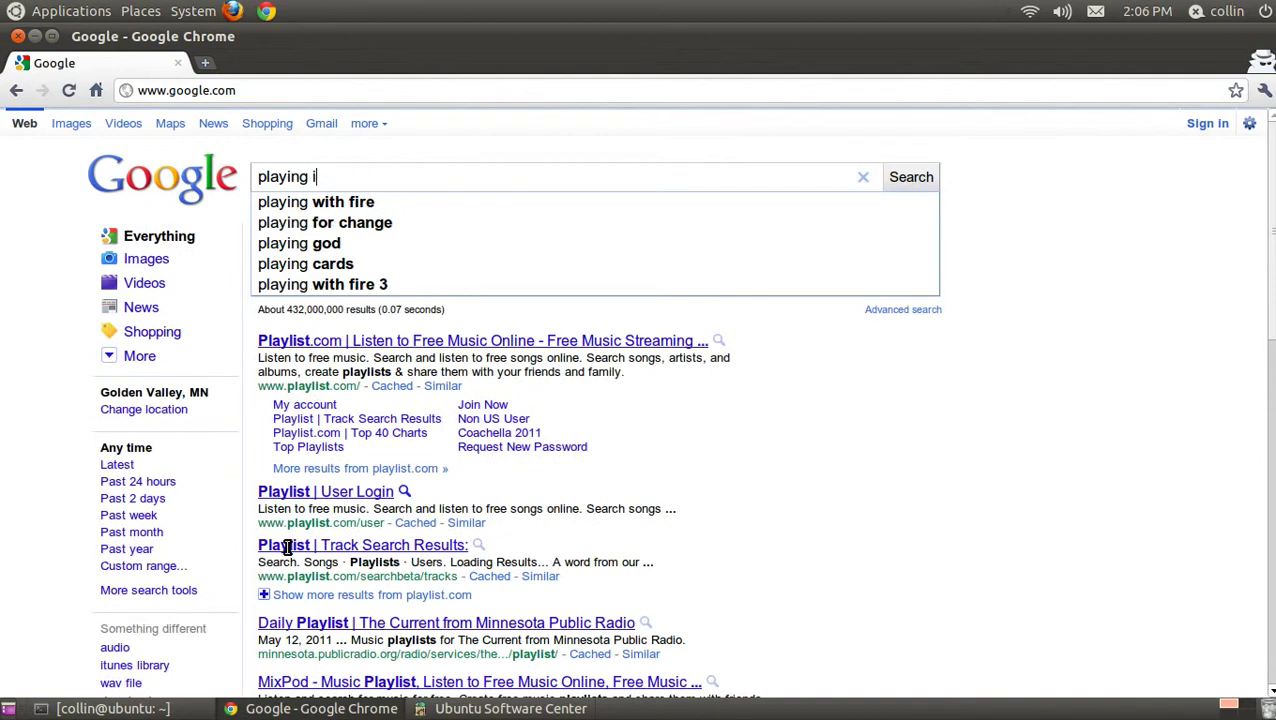
key("BackSpace")
key("BackSpace")
key("BackSpace")
key("BackSpace")
key("BackSpace")
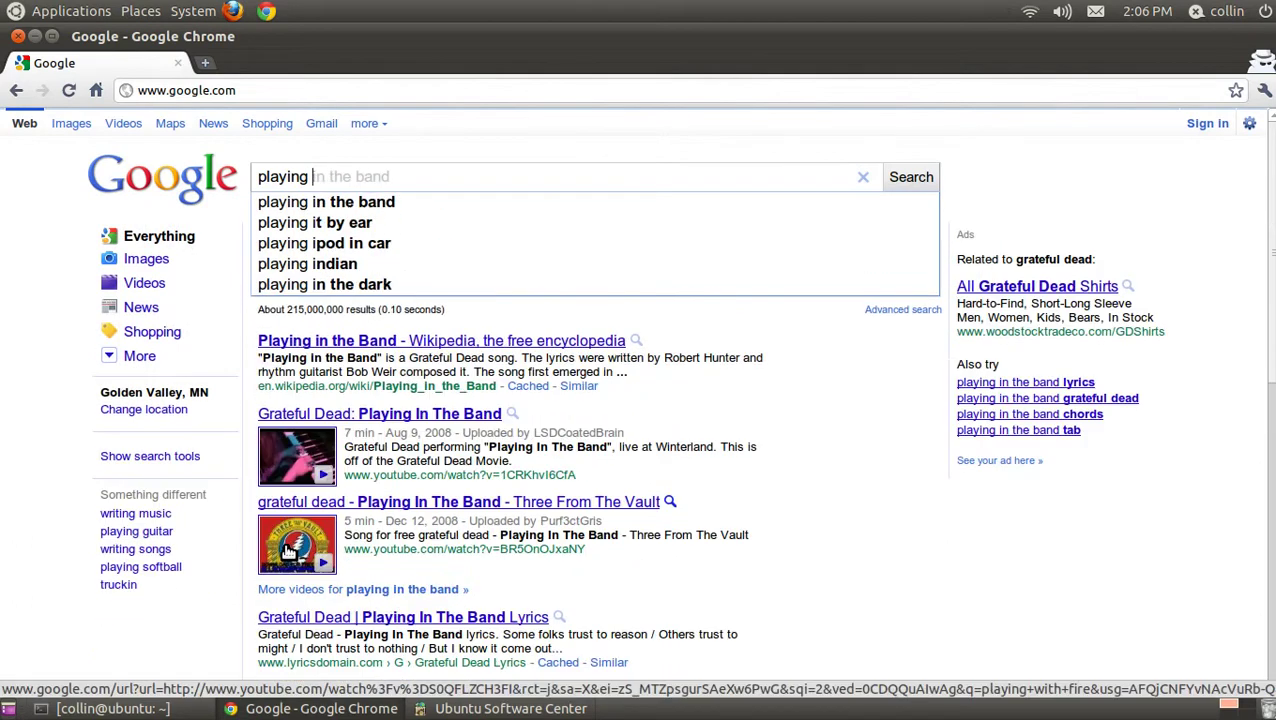
type("dvds in ")
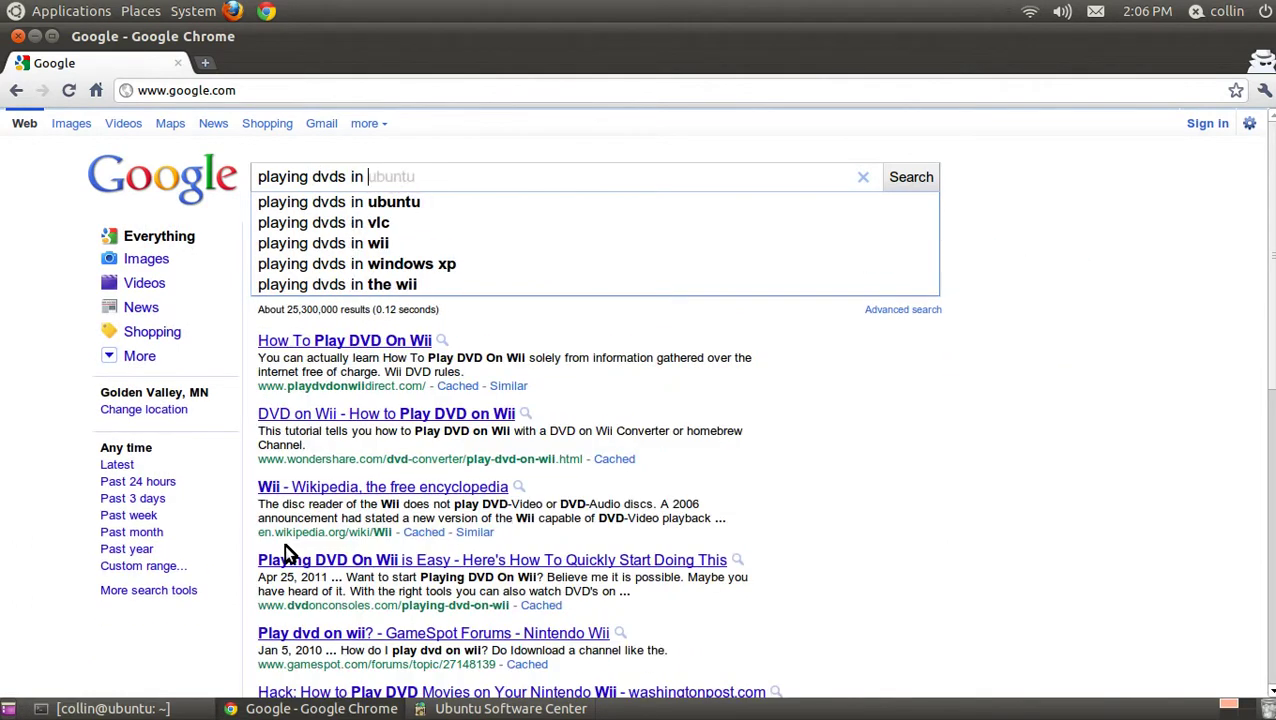
type("ubuntu")
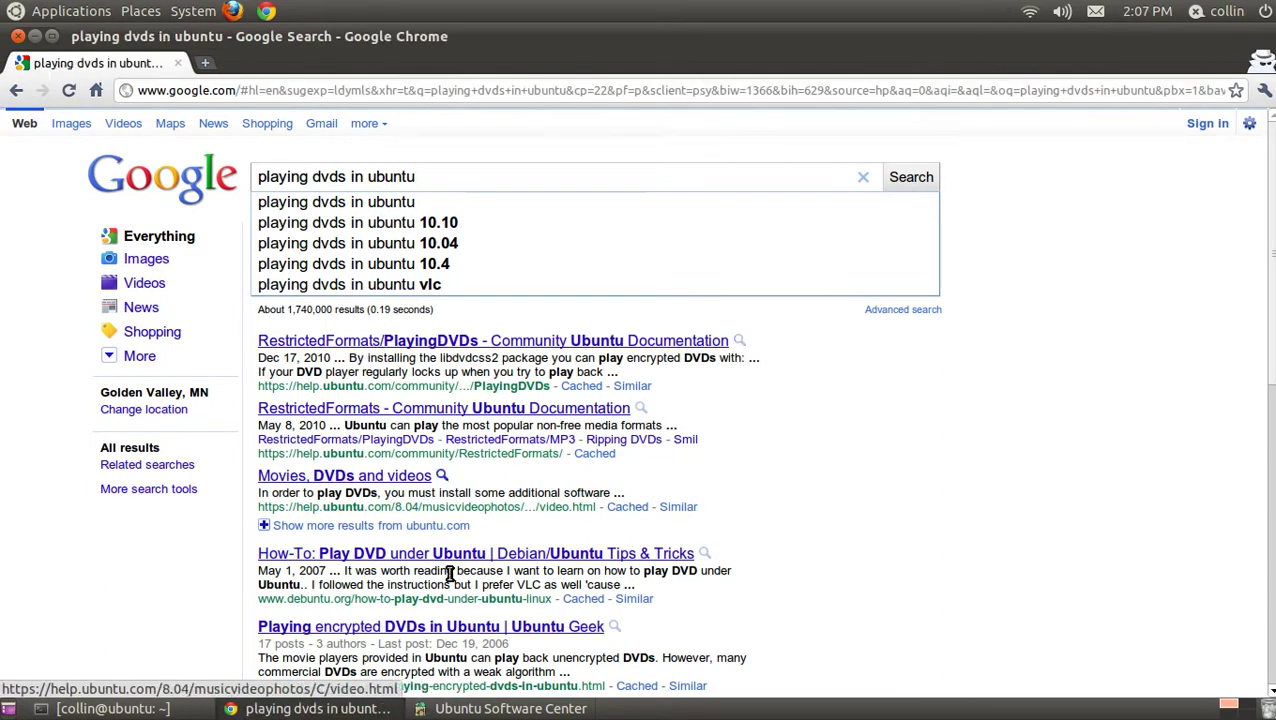
Step: Open the RestrictedFormats/PlayingDVDs community documentation result and view its libdvdcss installation section
left_click(510, 708)
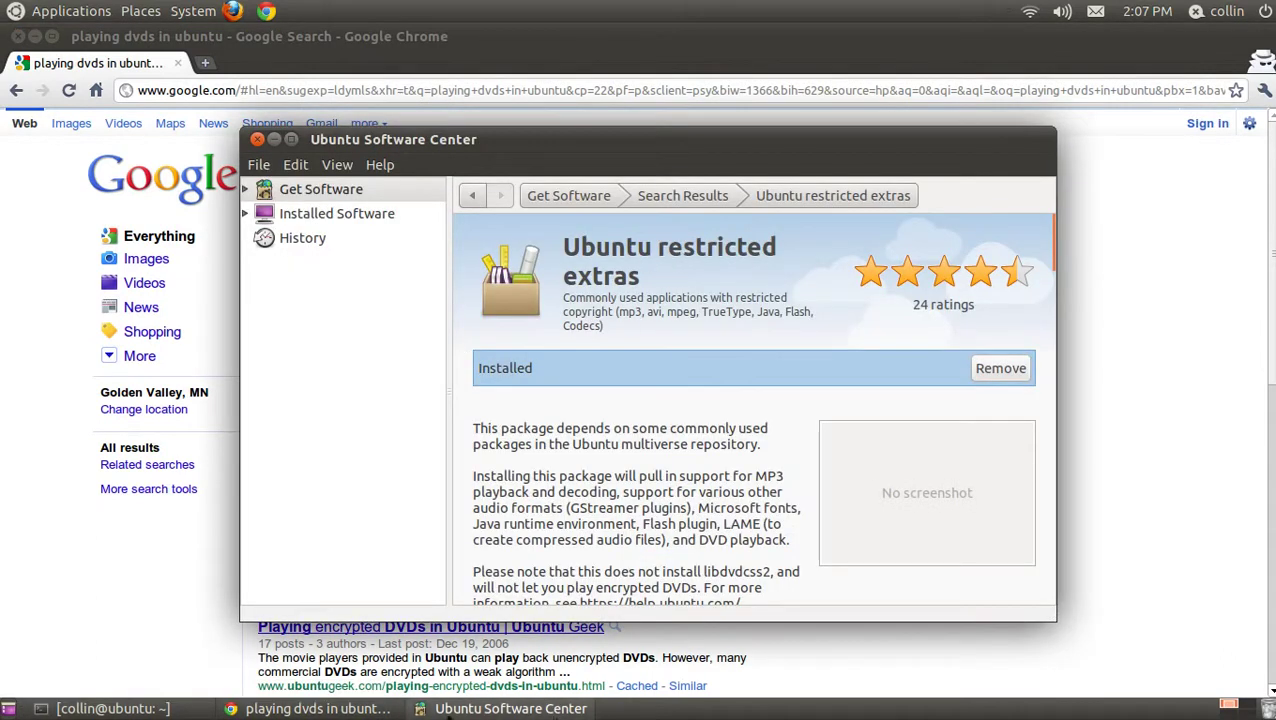
left_click(445, 708)
left_click(527, 349)
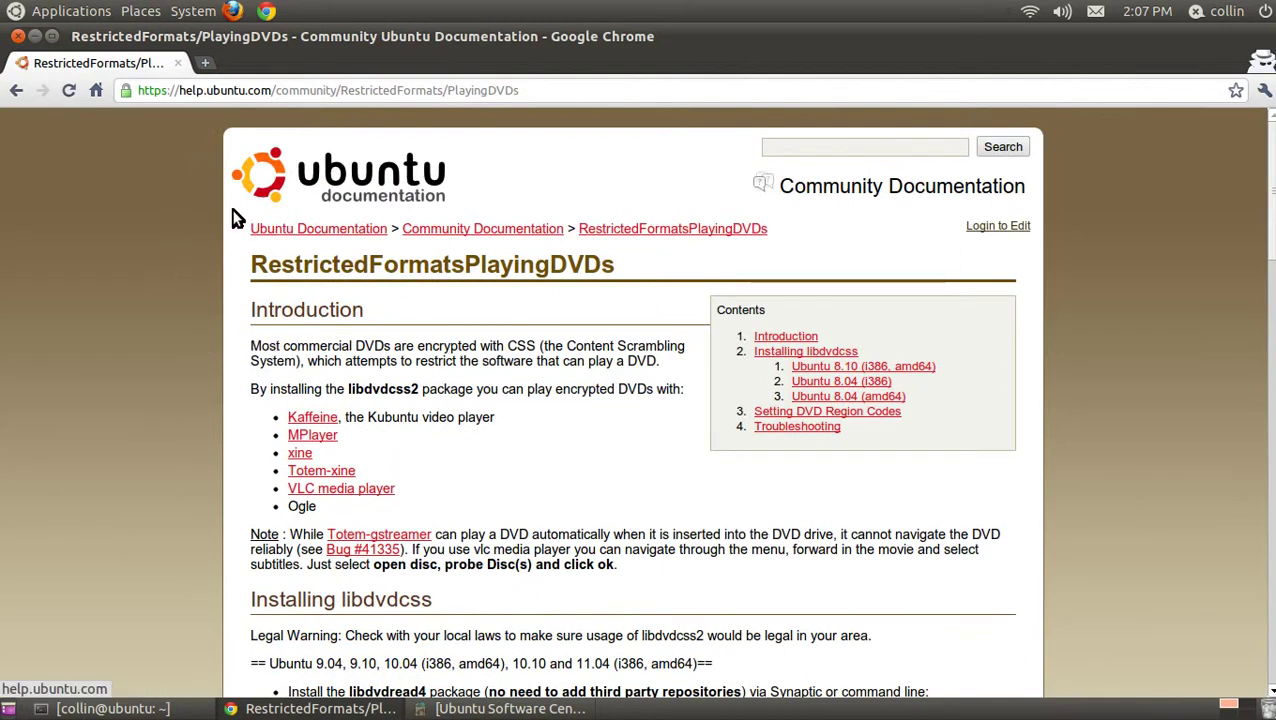
scroll(227, 258, "down", 2)
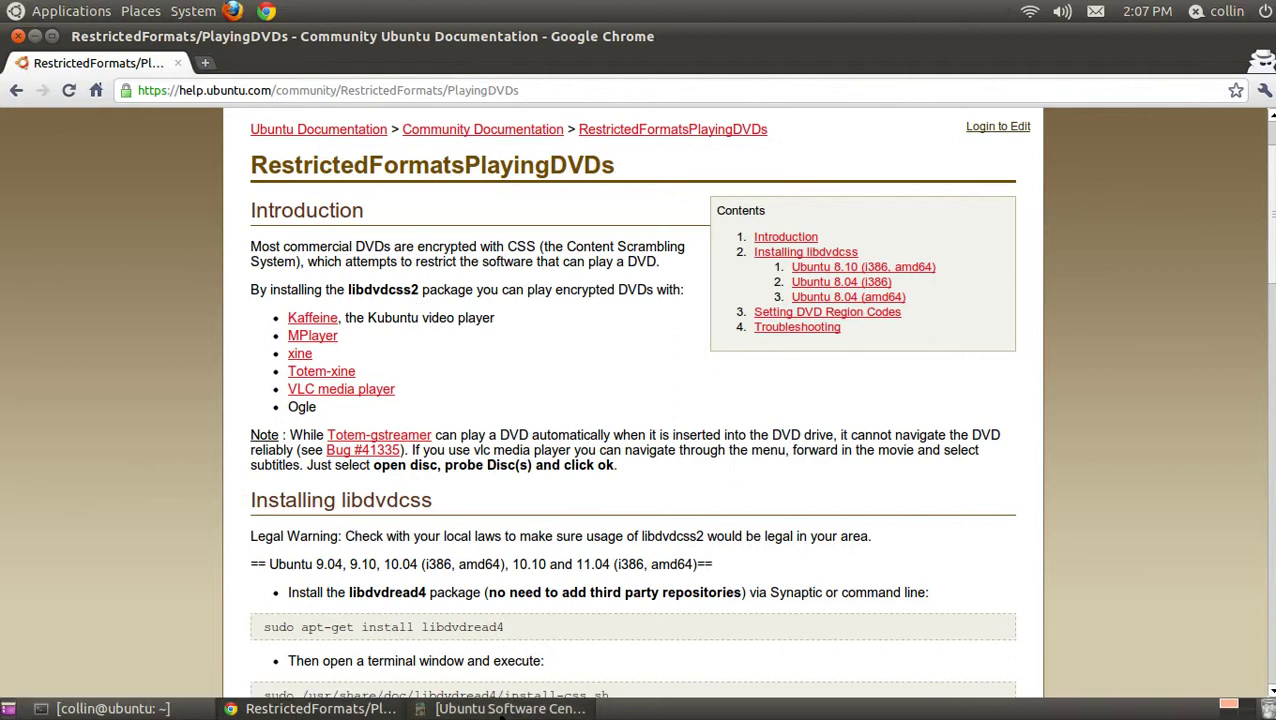
Step: Switch to Ubuntu Software Center, leave the restricted extras page, and search for "libdvdcss2"
left_click(503, 710)
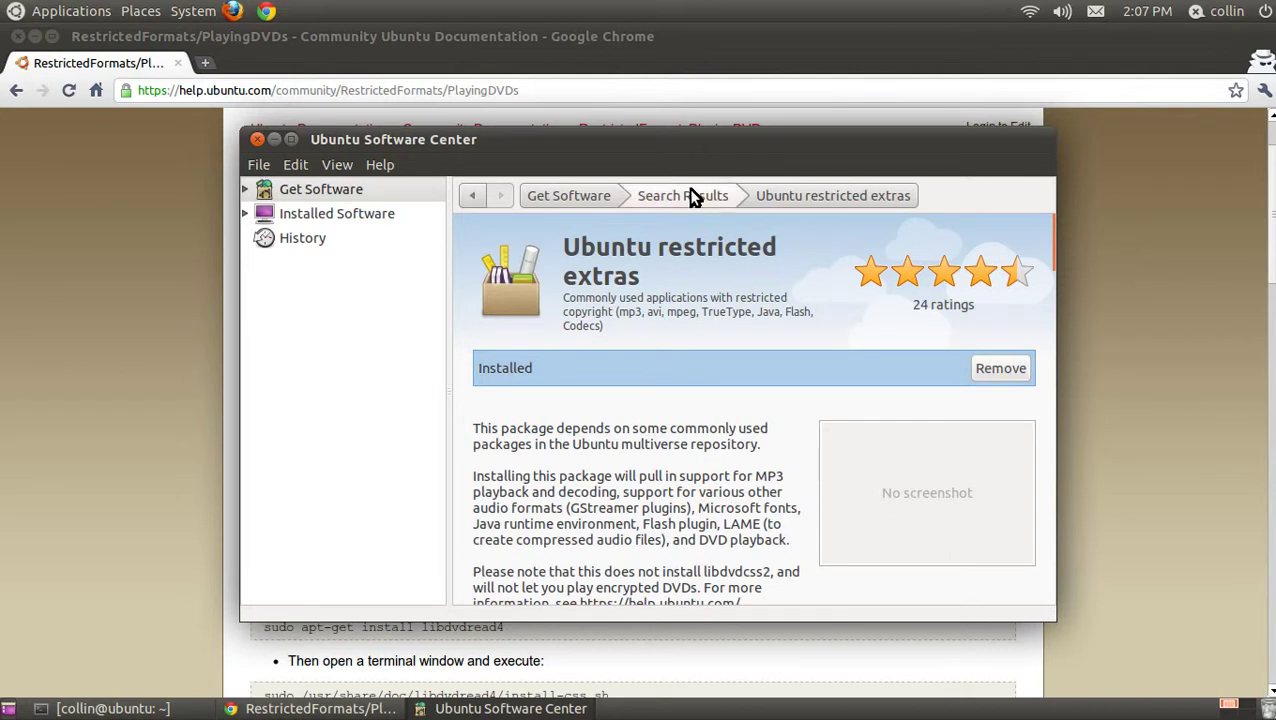
left_click(690, 196)
left_click(1034, 196)
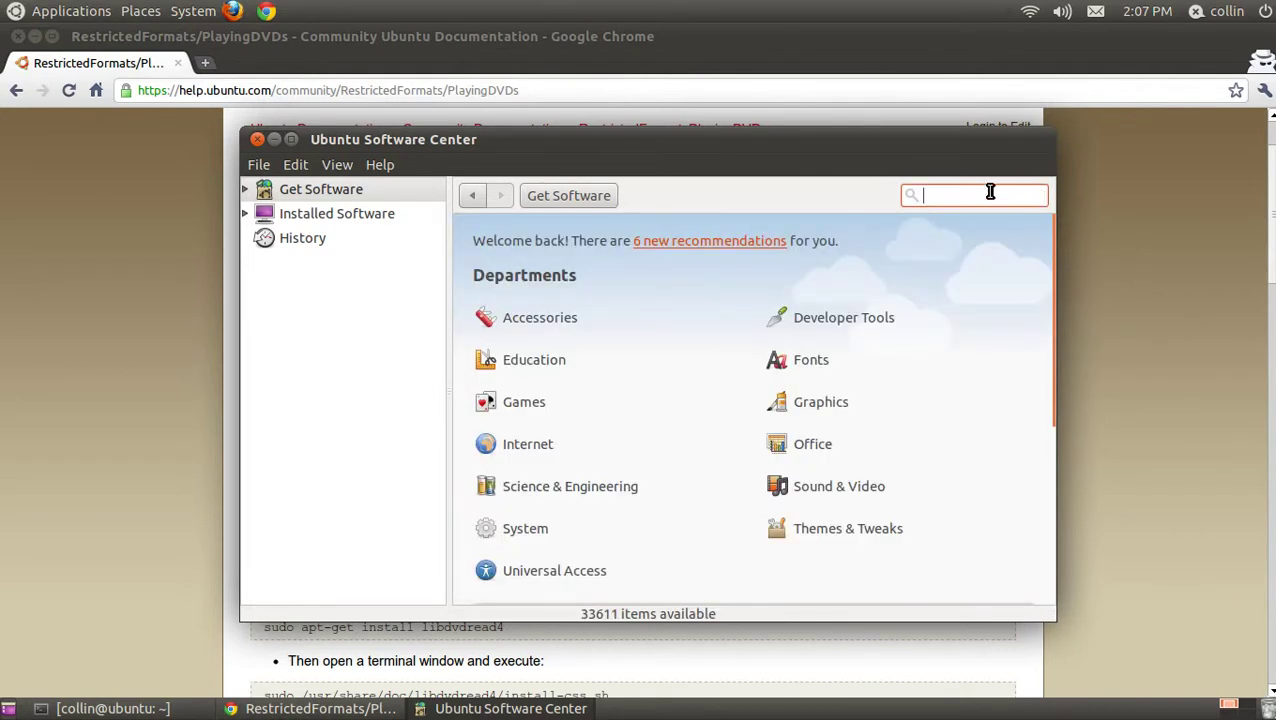
type("libd")
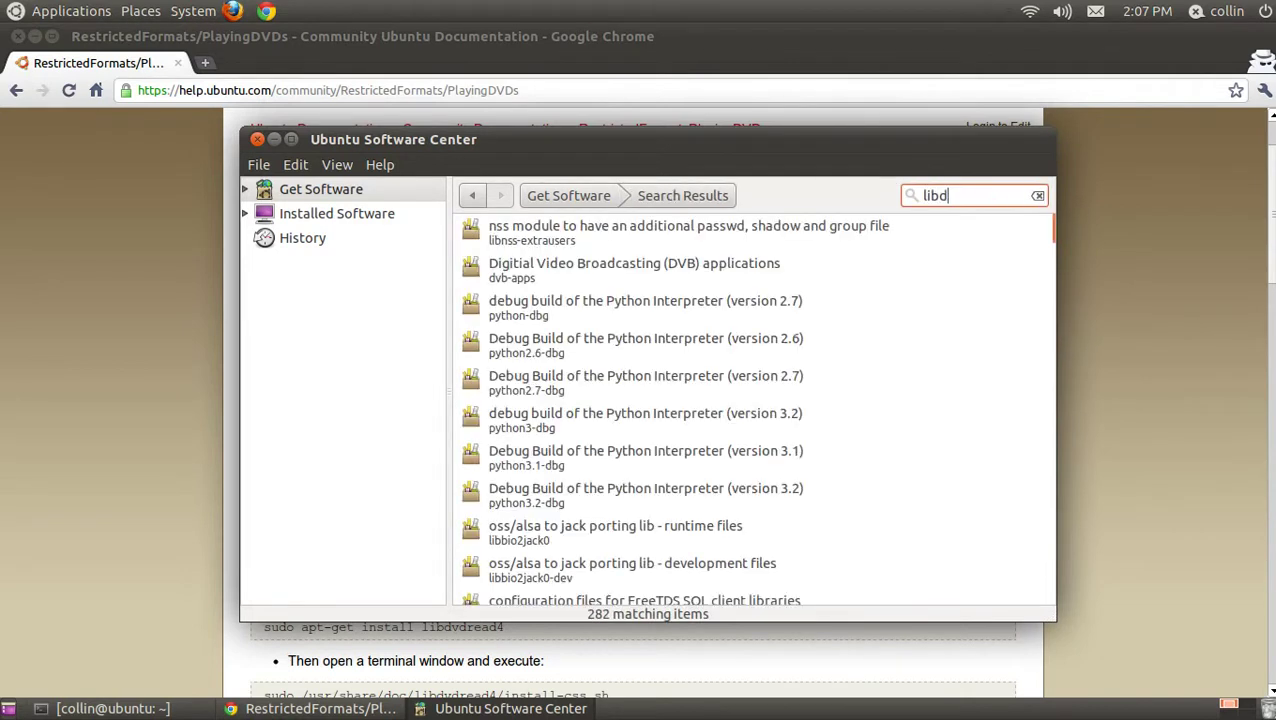
type("vdc")
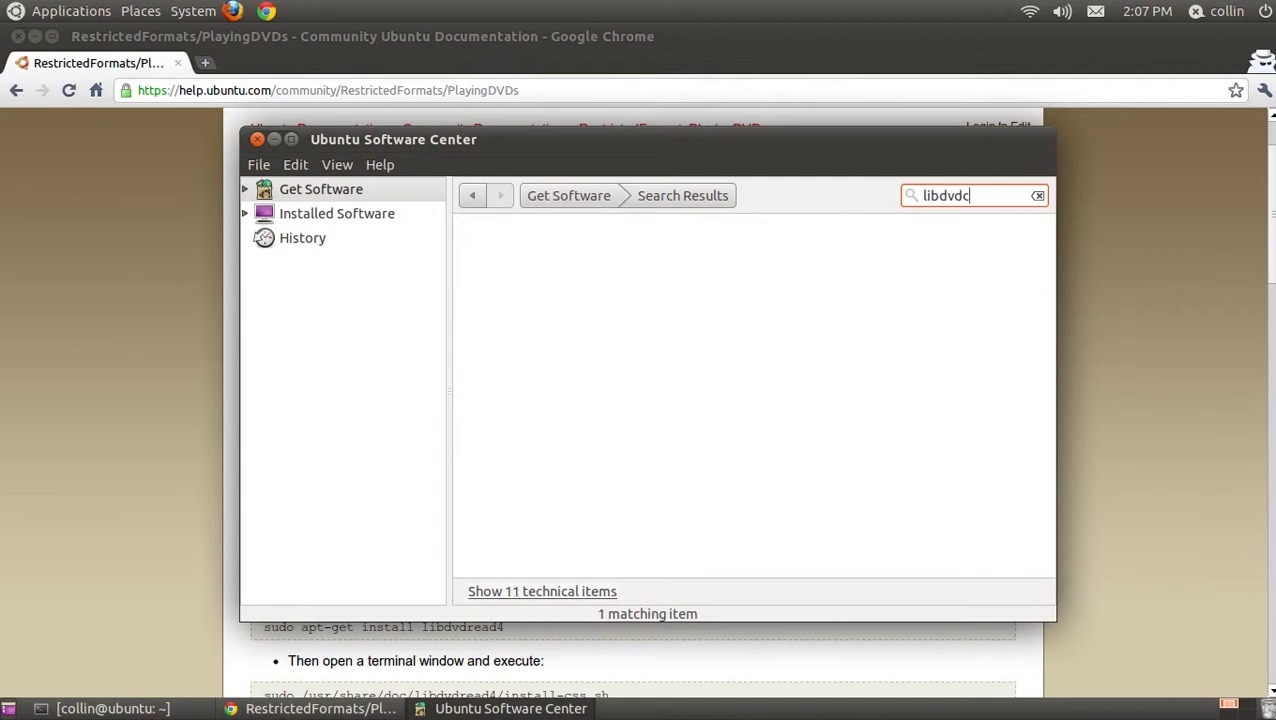
type("ss2")
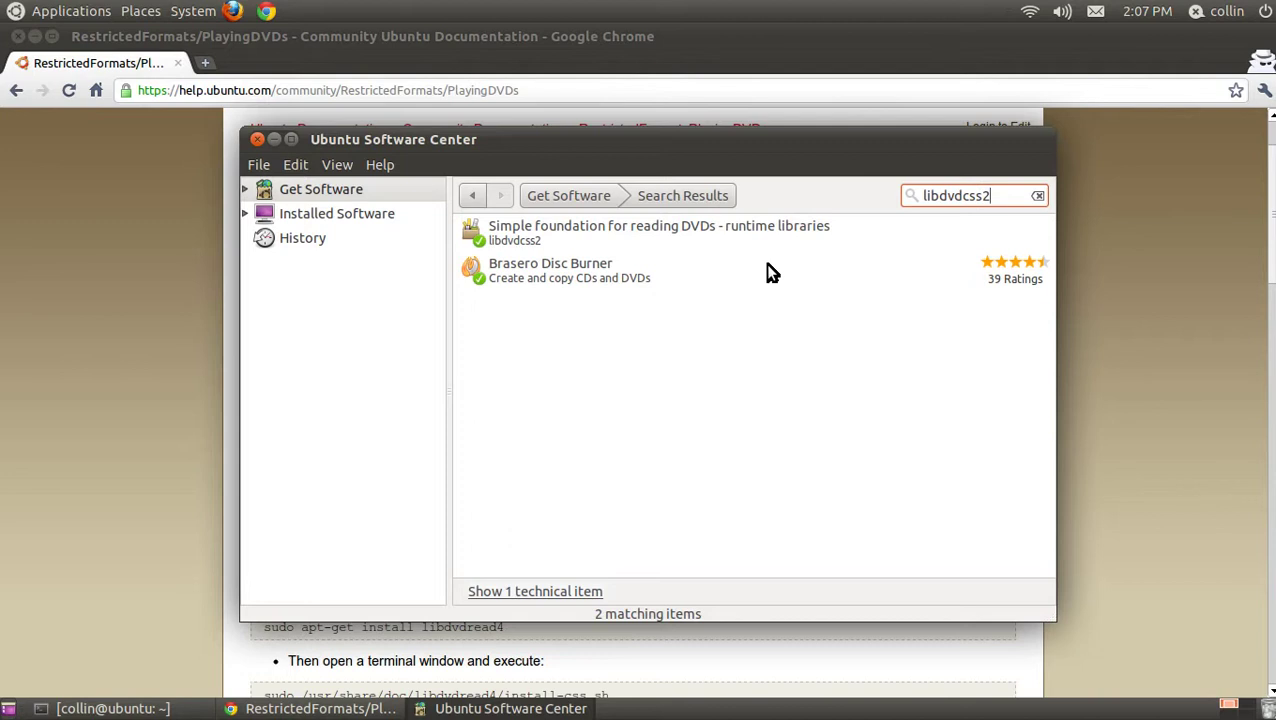
key("BackSpace")
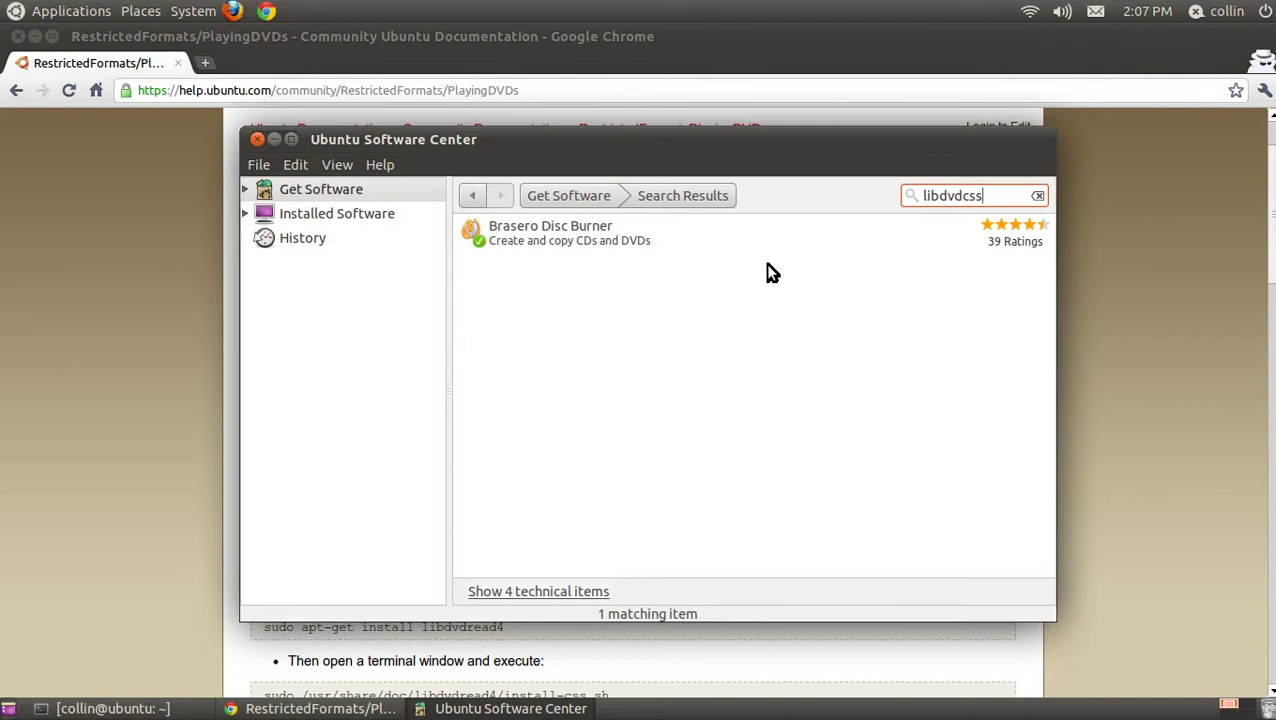
type("2")
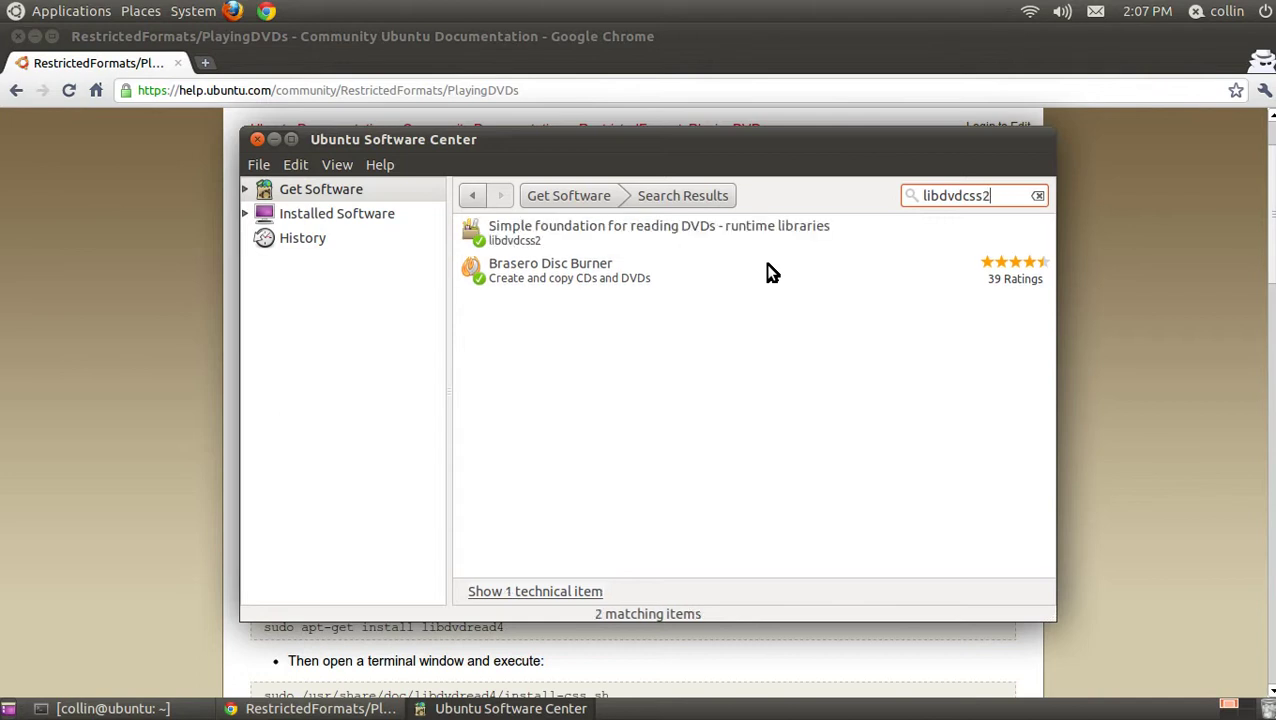
Step: Open the details of the libdvdcss2 package, "Simple foundation for reading DVDs - runtime libraries"
left_click(130, 362)
left_click(507, 710)
double_click(757, 229)
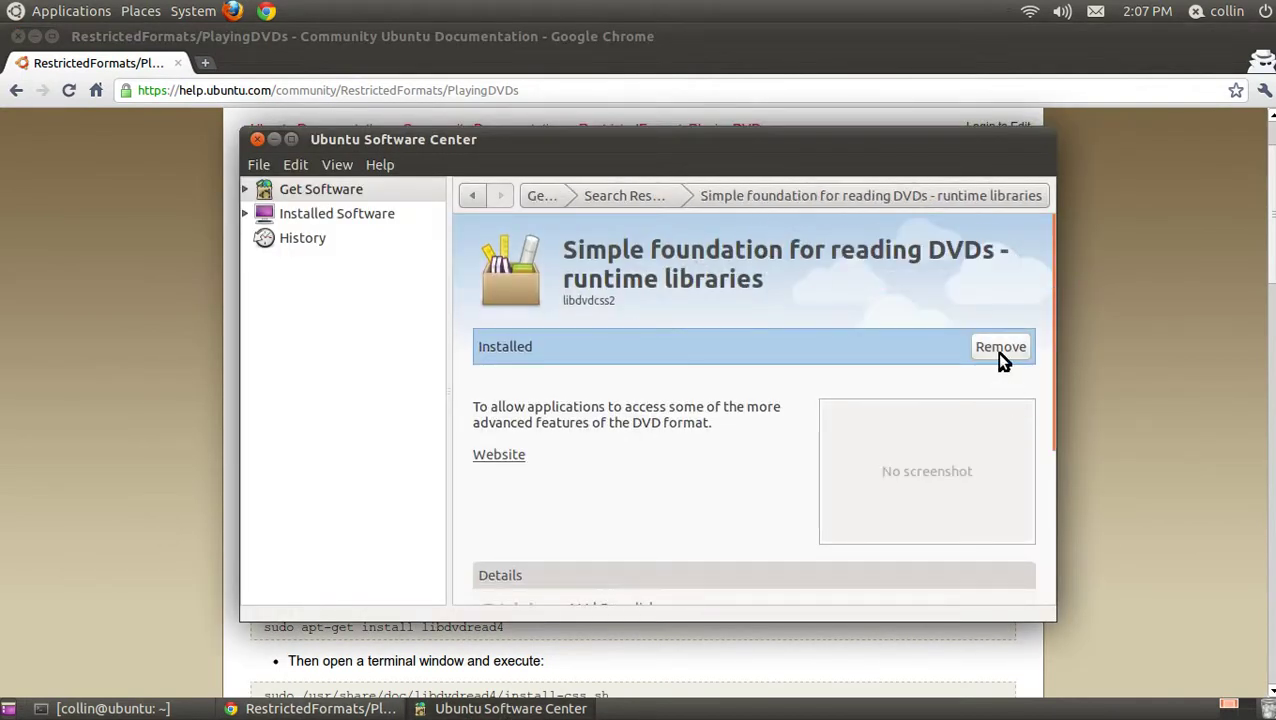
Step: Bring the PlayingDVDs documentation in Chrome back to the front and open a new Terminal window over it
left_click(133, 462)
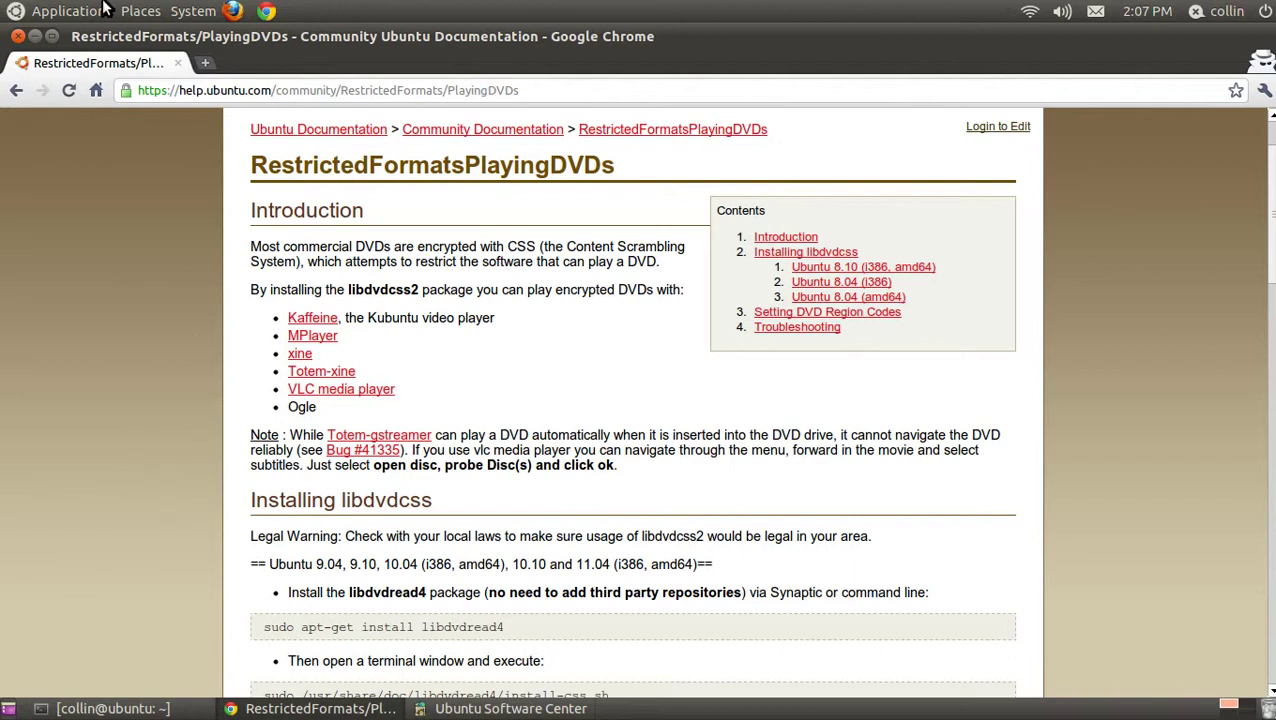
left_click(102, 11)
mouse_move(89, 37)
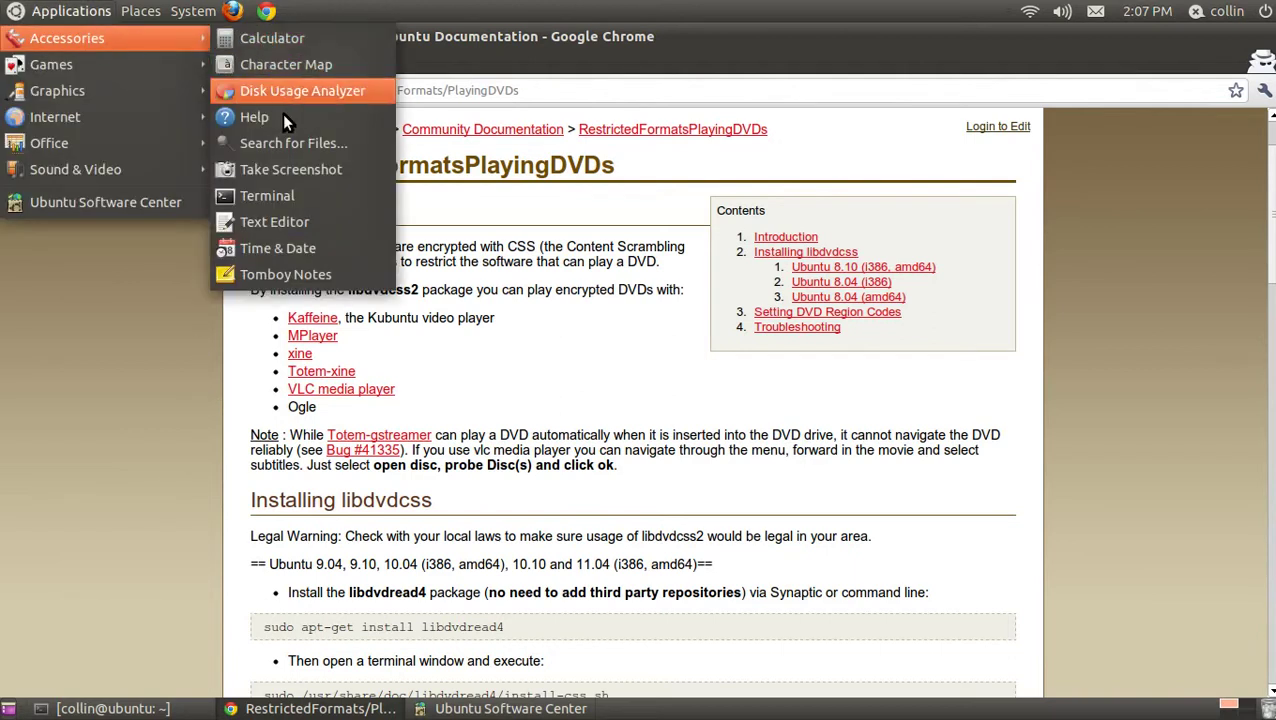
left_click(279, 199)
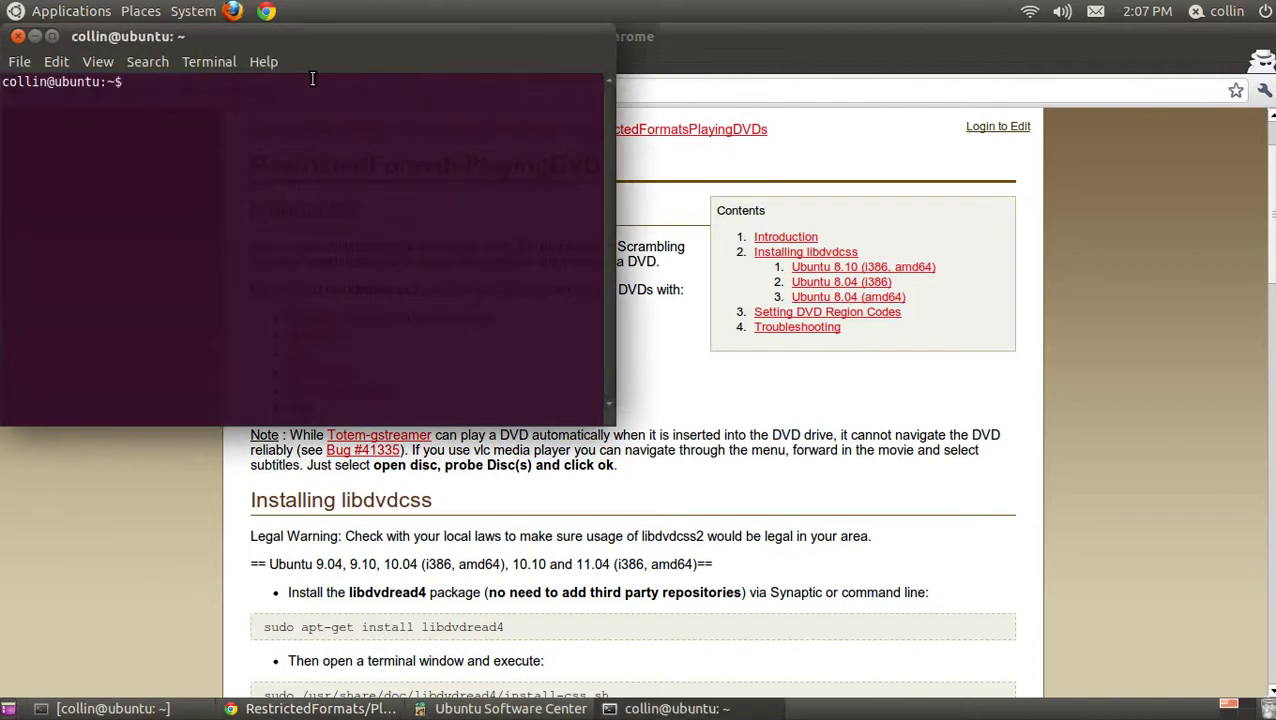
Step: Copy the command "sudo apt-get install libdvdread4" from the PlayingDVDs documentation and paste it at the Terminal prompt
left_click_drag(334, 31, 896, 225)
left_click(548, 648)
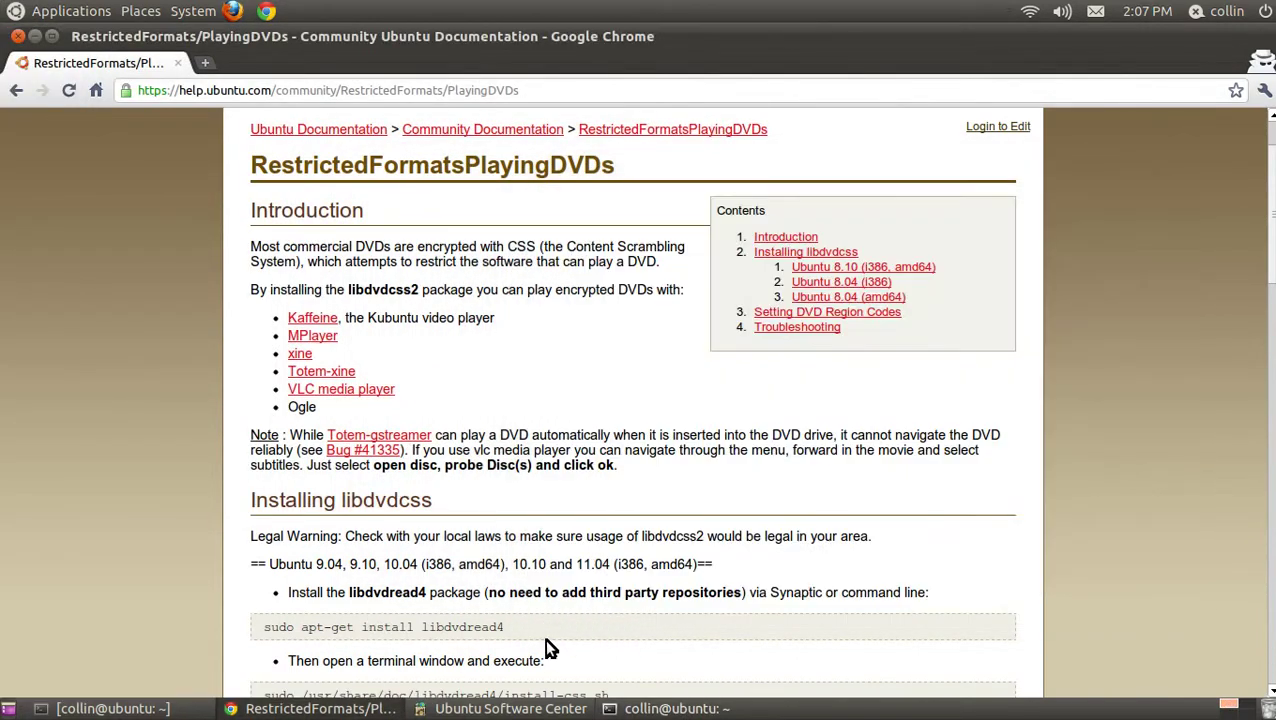
scroll(586, 585, "down", 3)
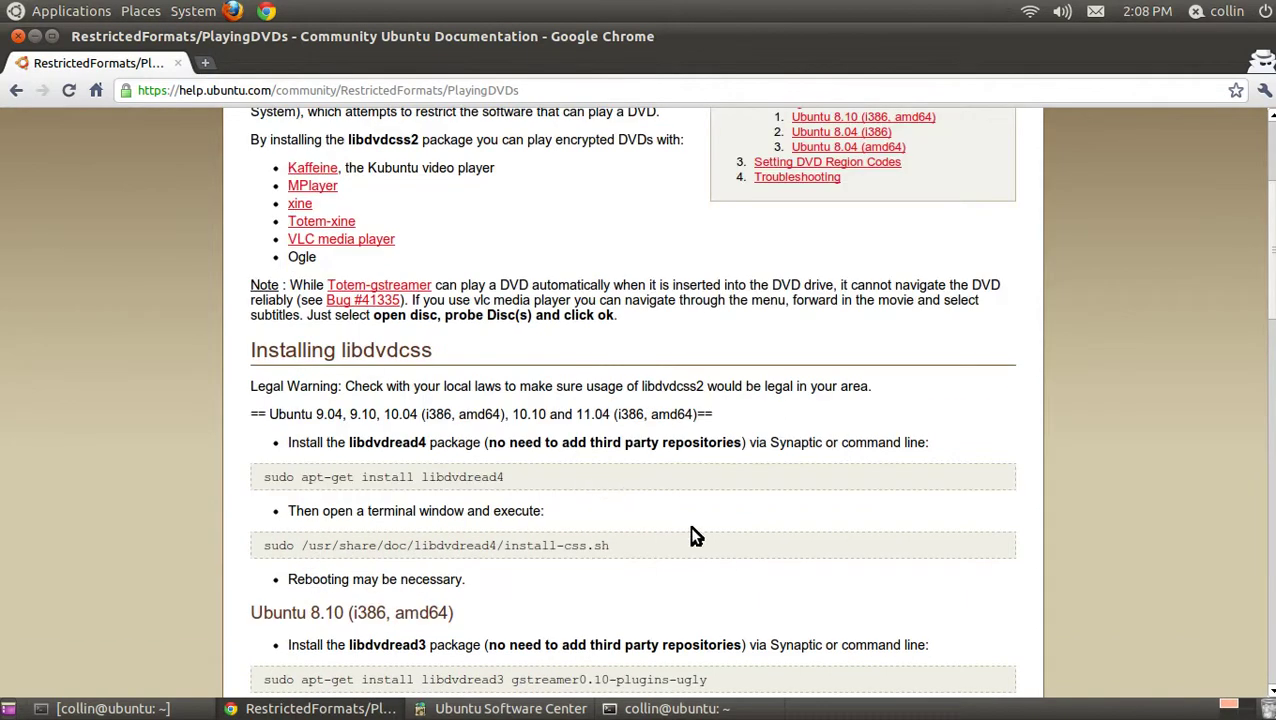
left_click_drag(507, 478, 264, 477)
key("ctrl+c")
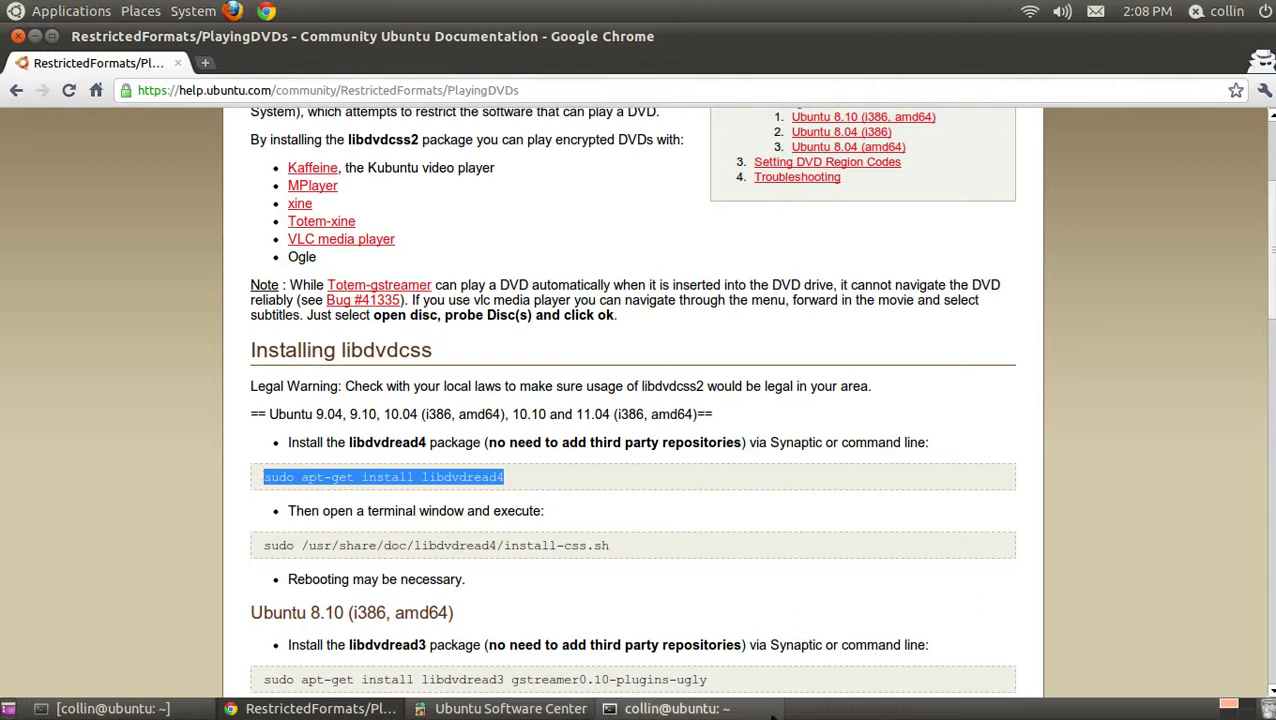
left_click(677, 708)
right_click(718, 268)
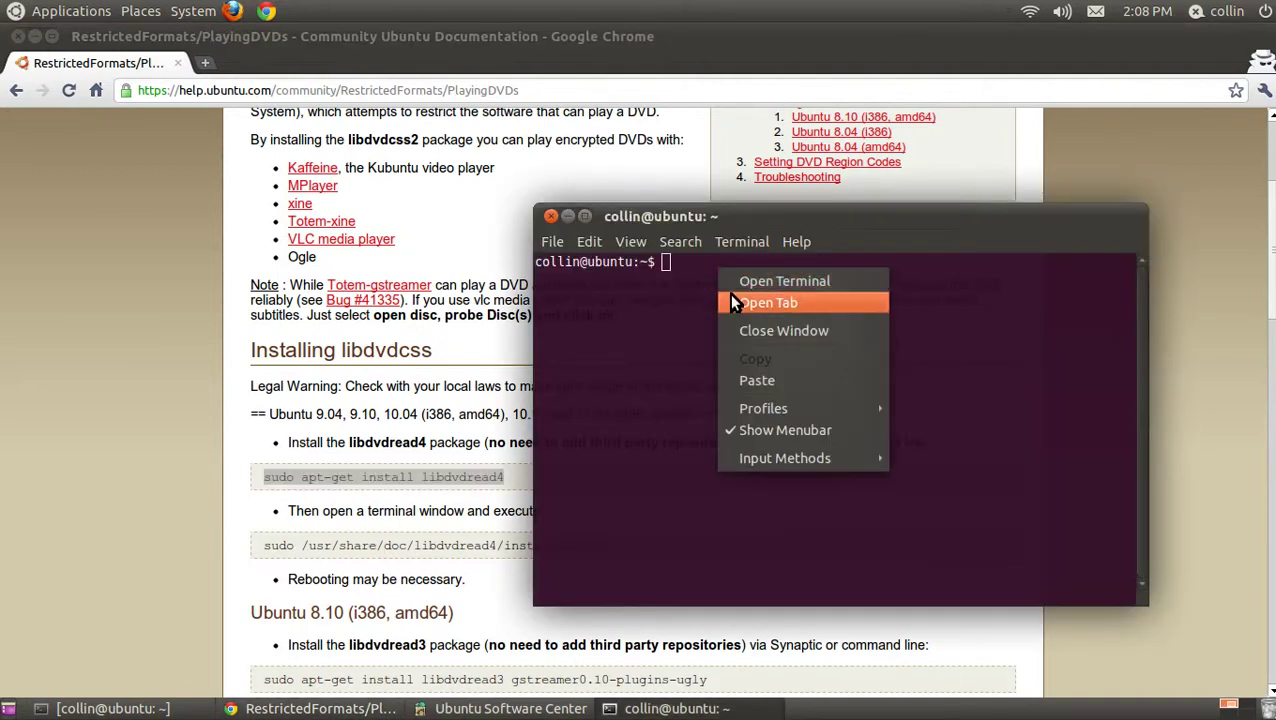
left_click(753, 375)
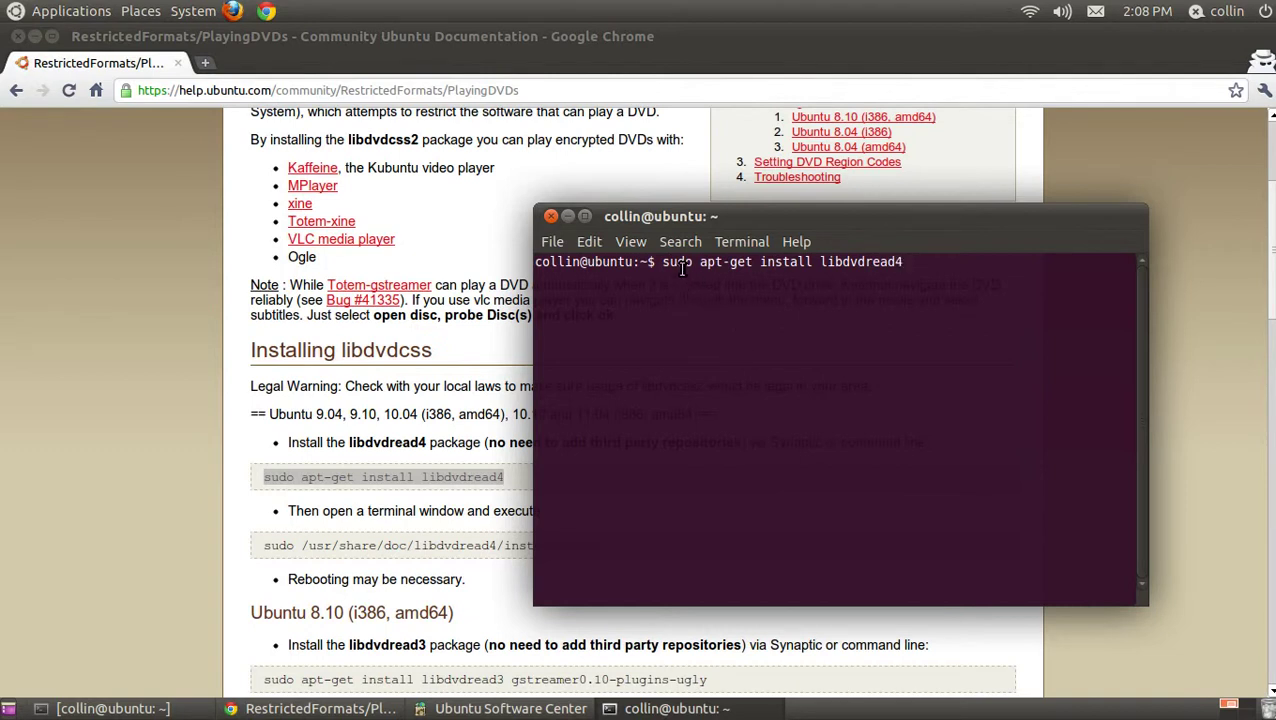
Step: Highlight the parts of the pasted libdvdread4 install command, and close the Terminal without running it
left_click_drag(662, 262, 752, 266)
left_click(705, 289)
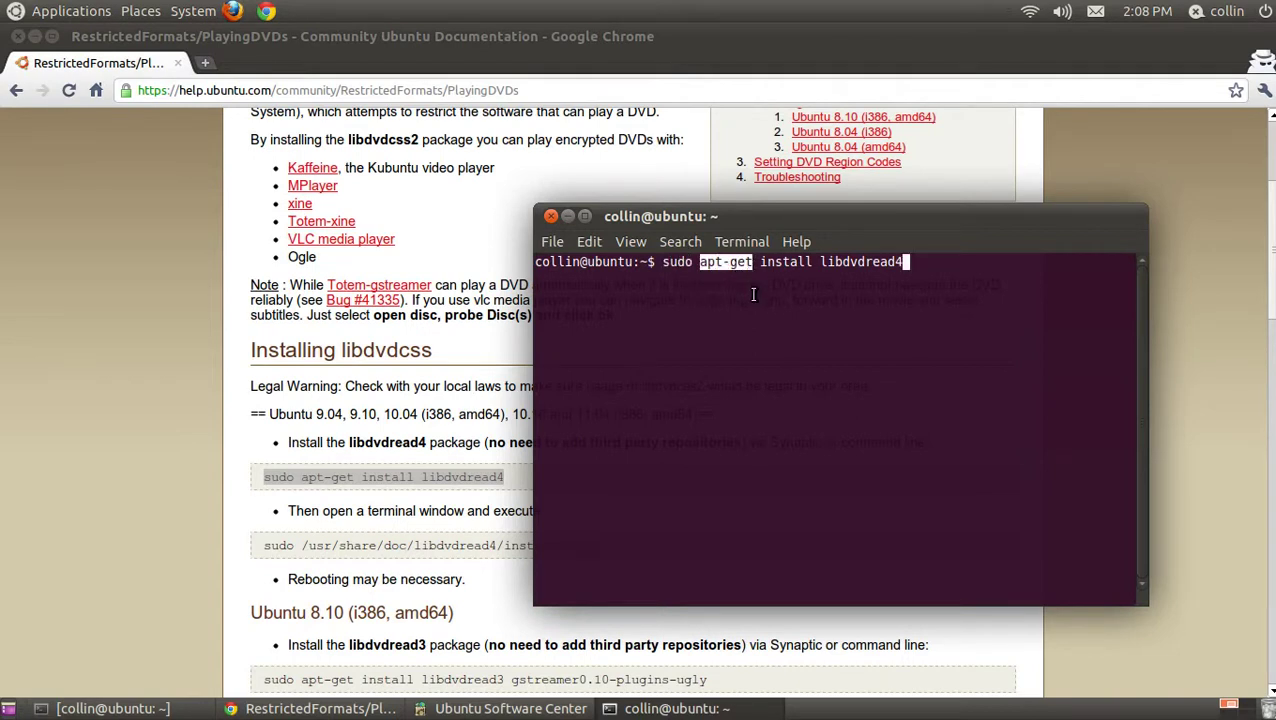
double_click(754, 308)
left_click_drag(760, 263, 902, 263)
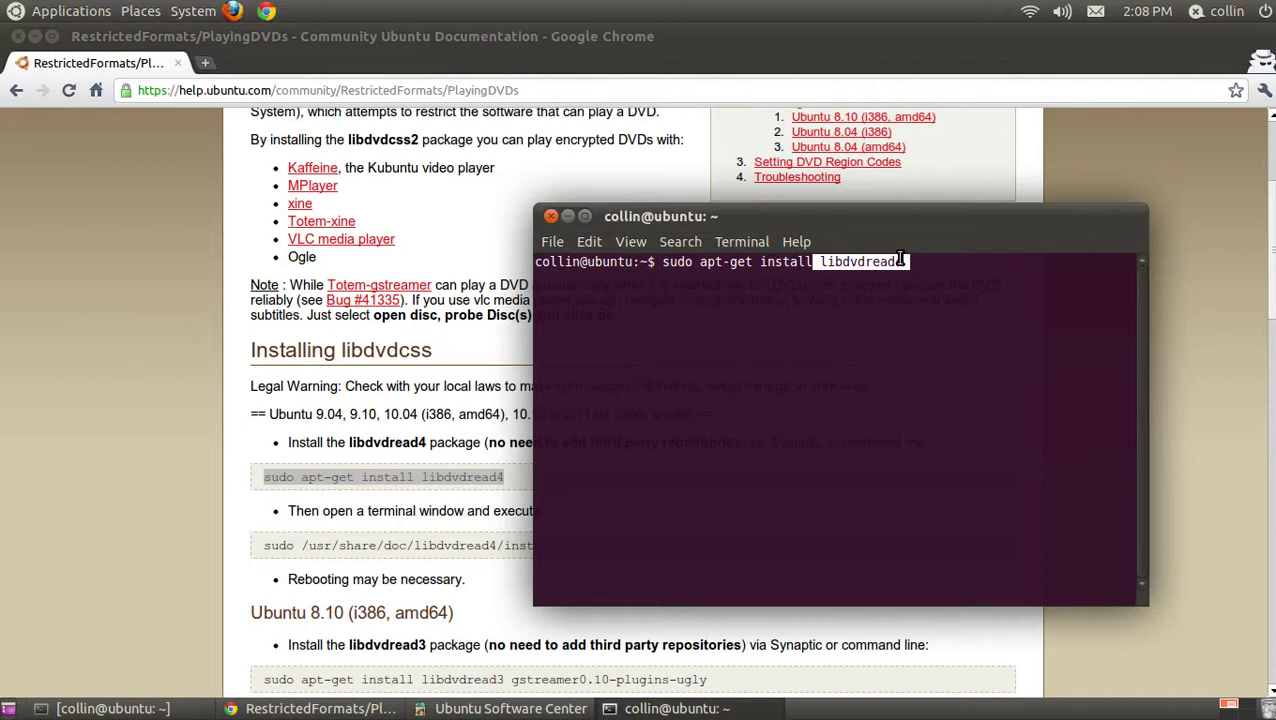
left_click(889, 287)
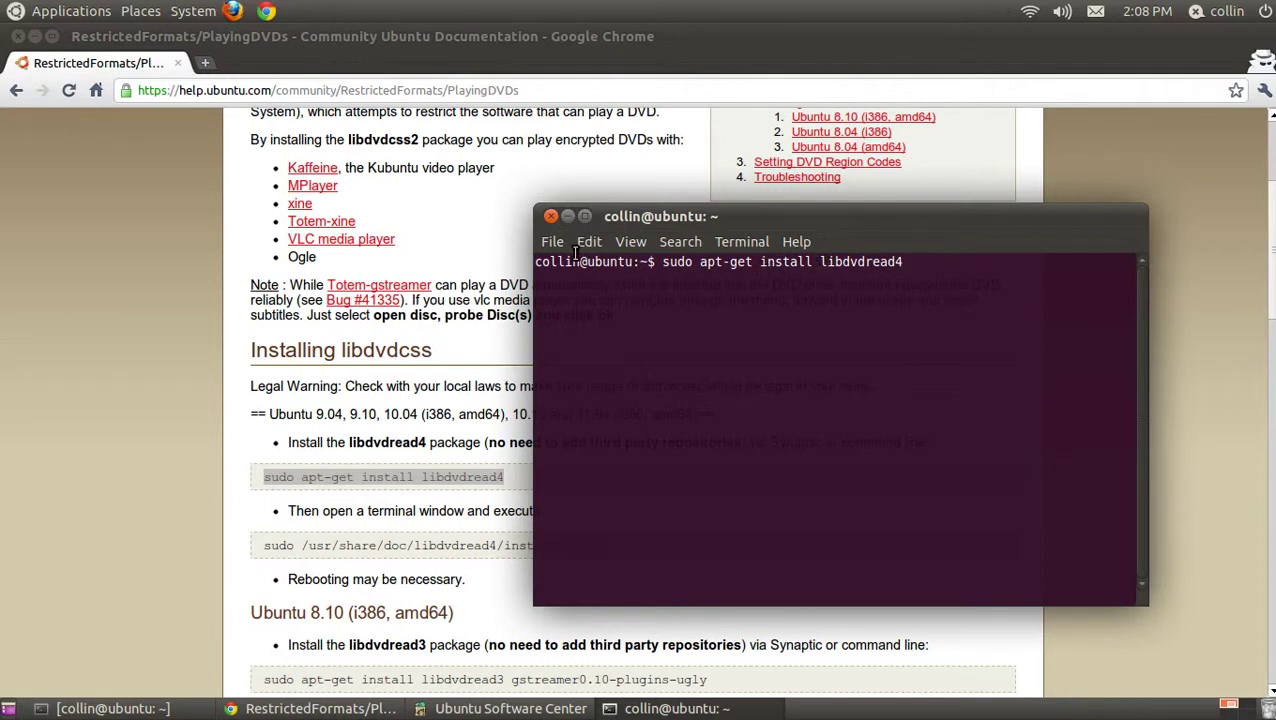
left_click(550, 217)
left_click(128, 296)
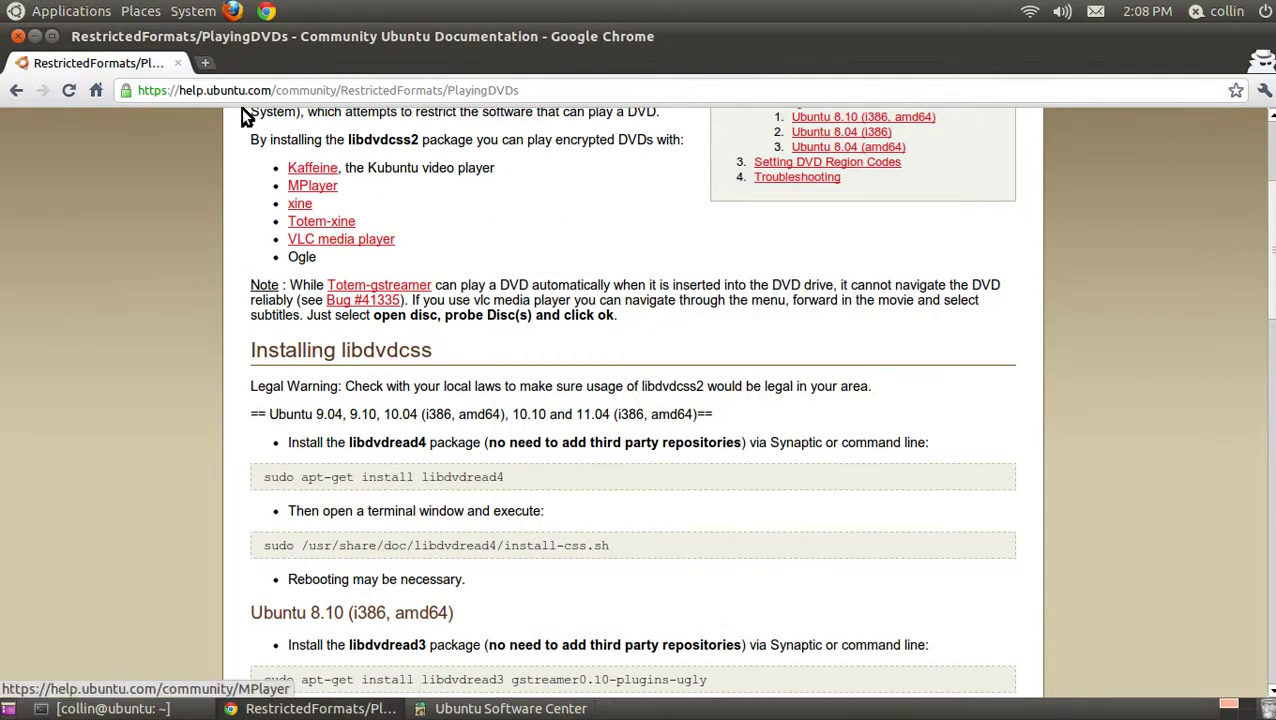
Step: Open google.com in a new Chrome tab
left_click(203, 64)
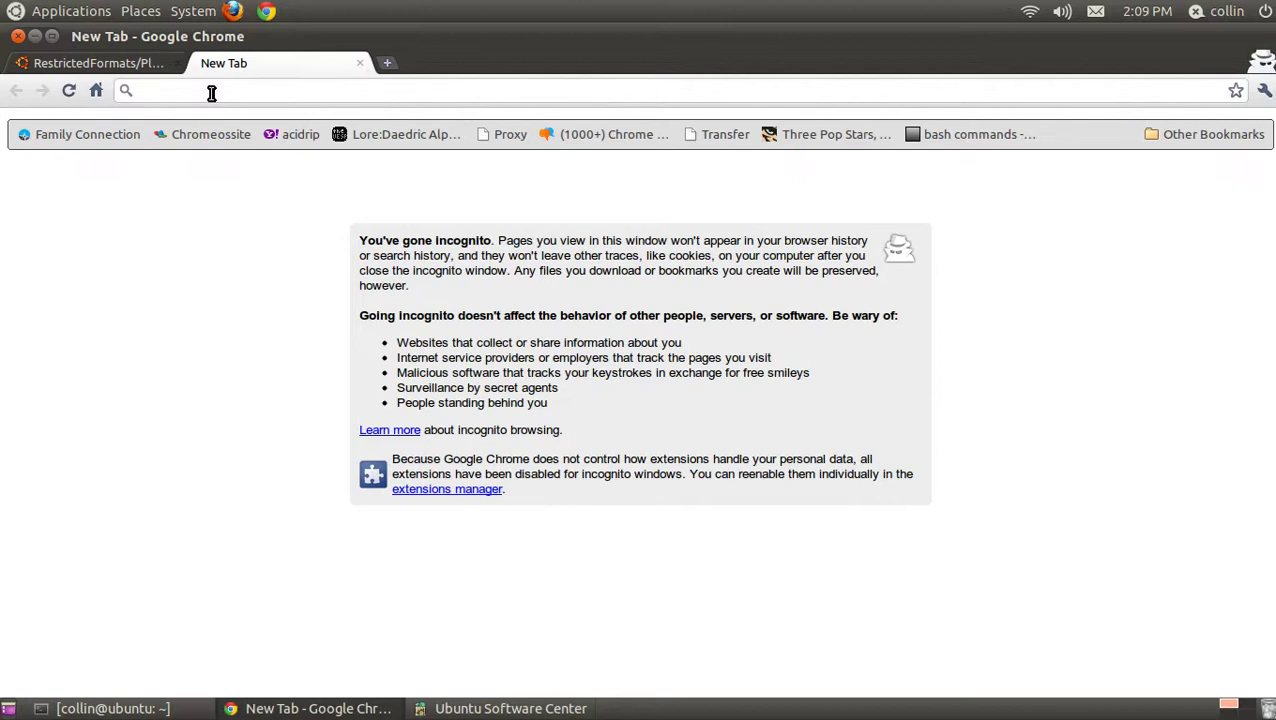
type("google.com")
key("Return")
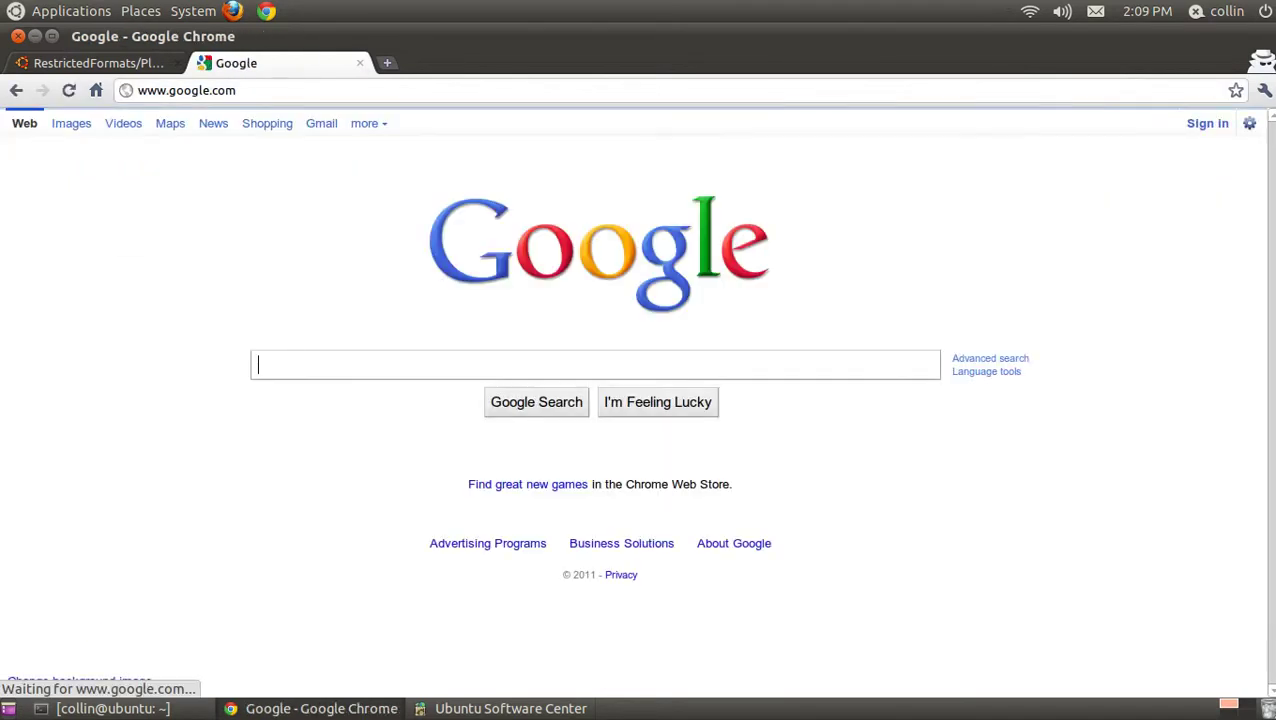
Step: Search for "google chrome" and follow the Download Google Chrome result to the Linux package selection and terms page
type("goo")
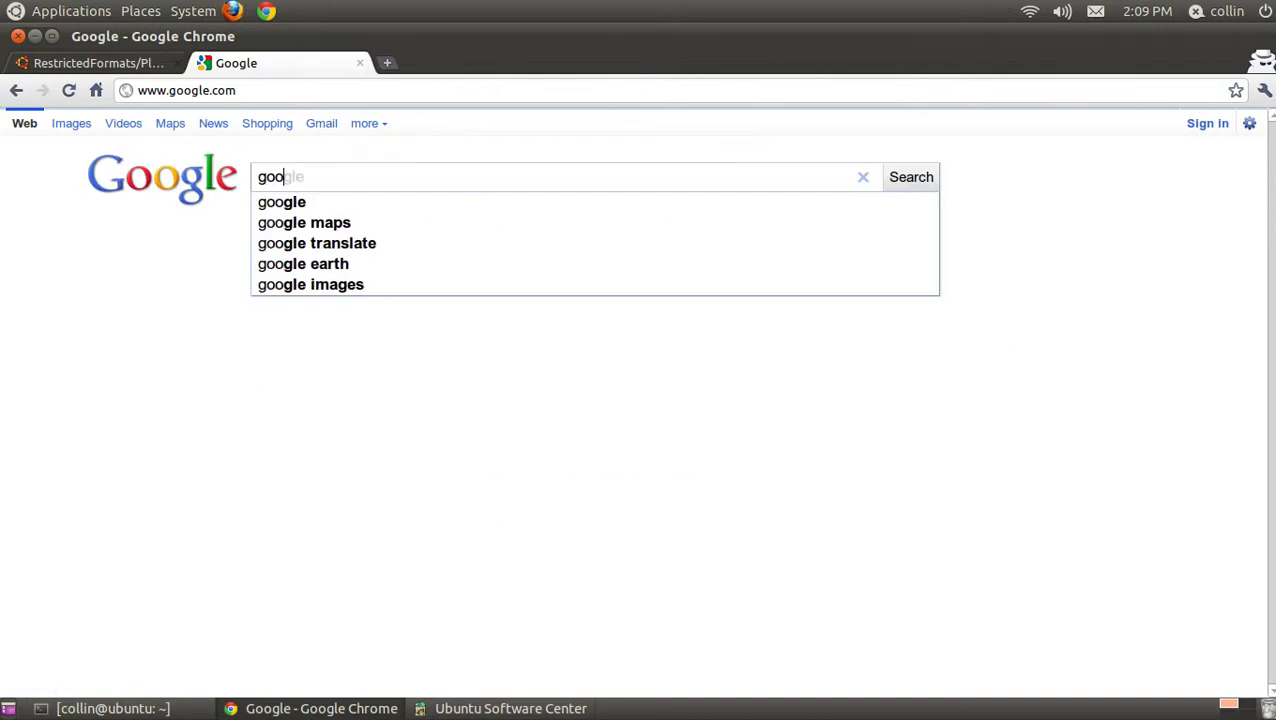
type("gle chrome")
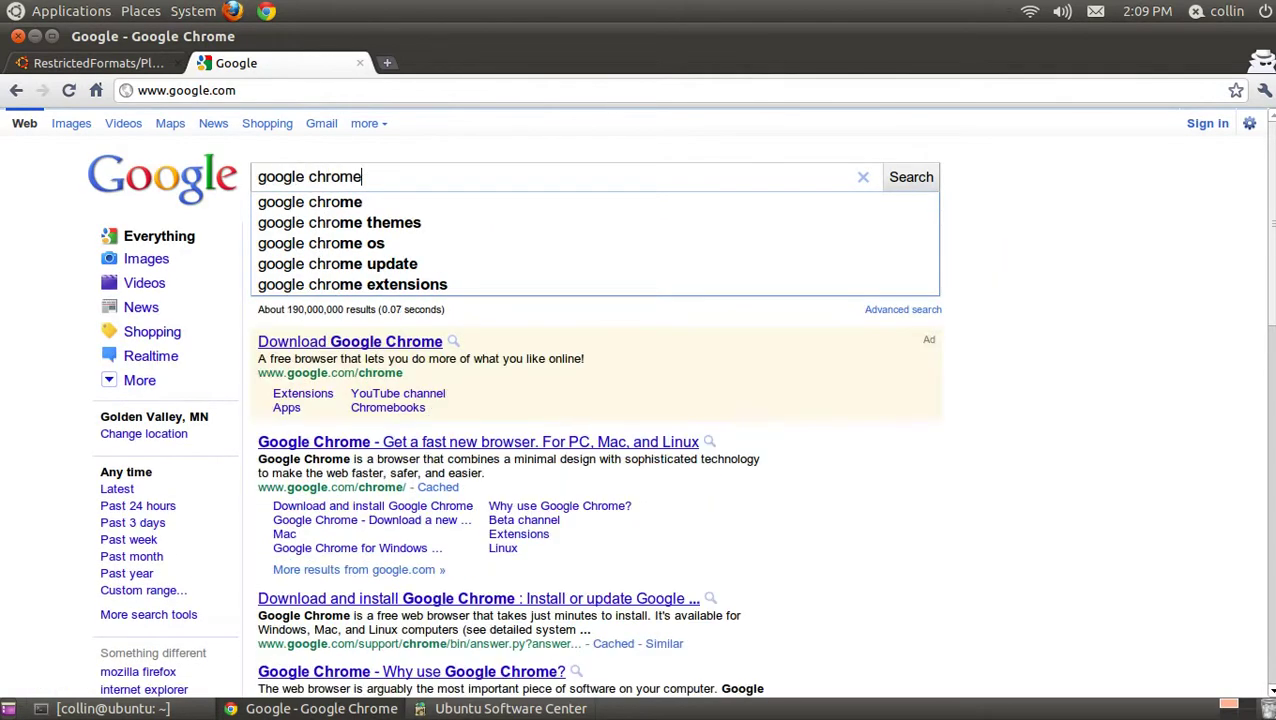
left_click(411, 344)
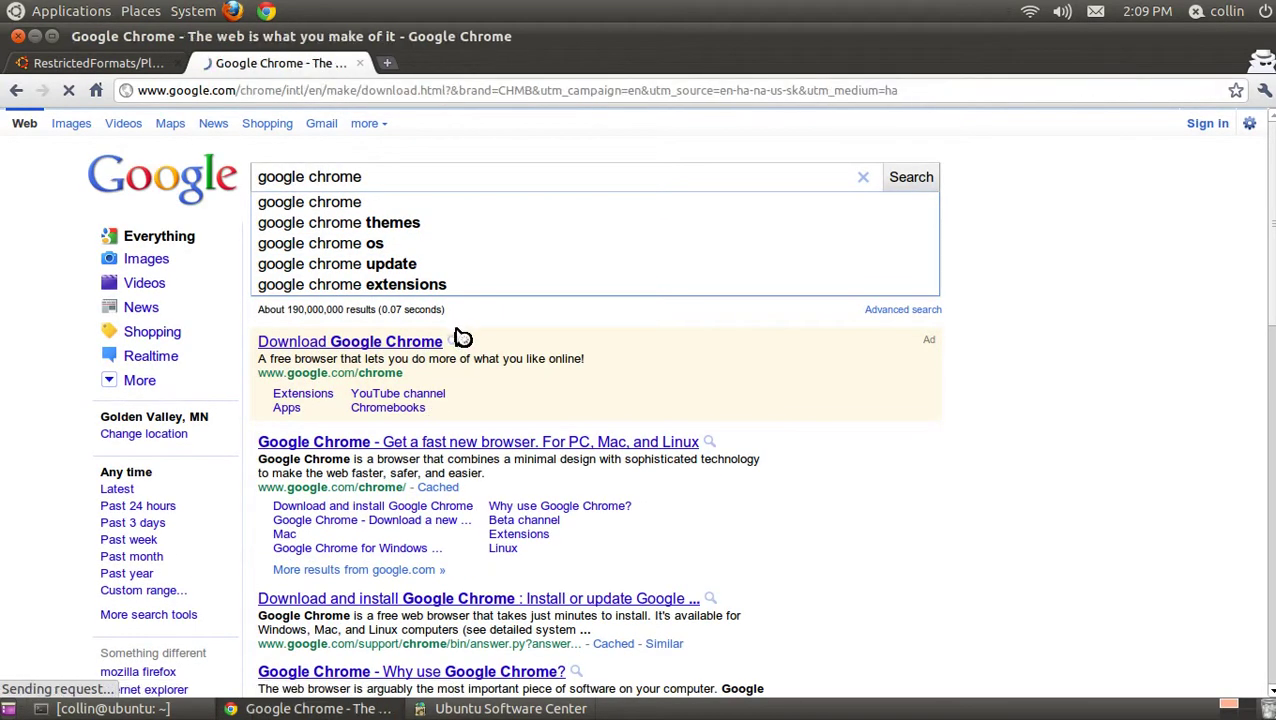
left_click(840, 242)
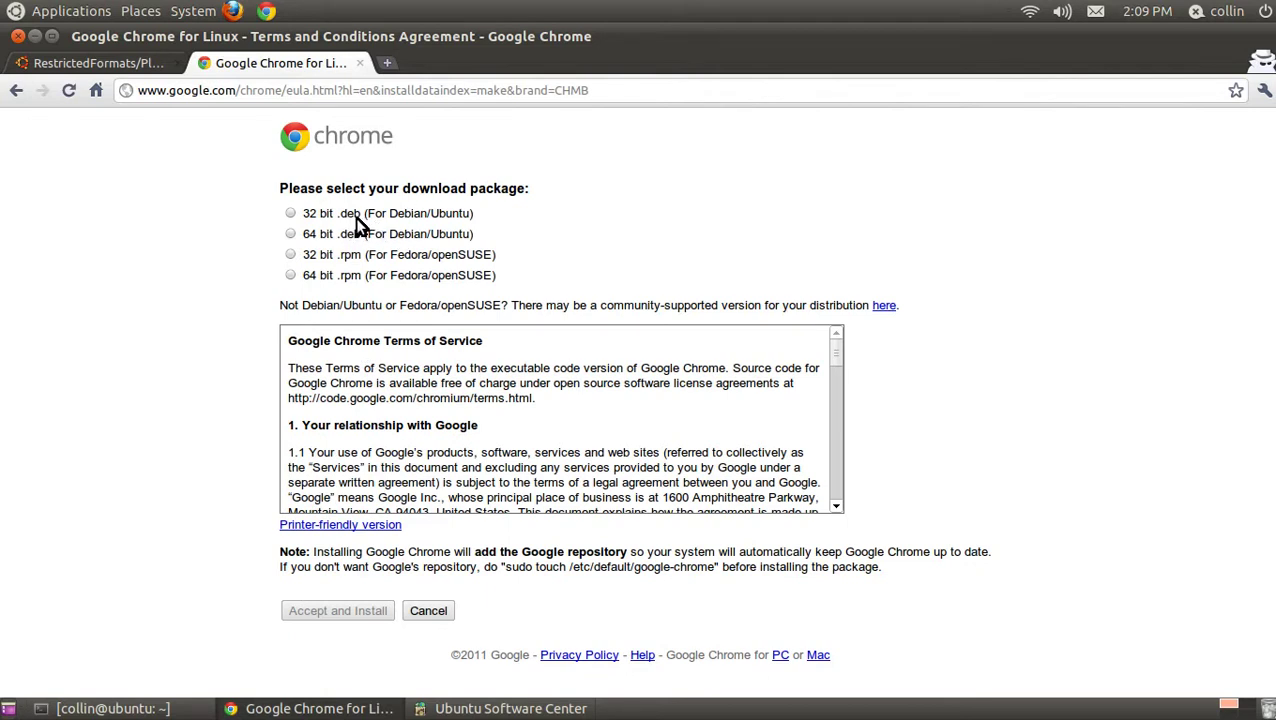
Step: Minimize the Chrome and Ubuntu Software Center windows to show the empty desktop
left_click(469, 711)
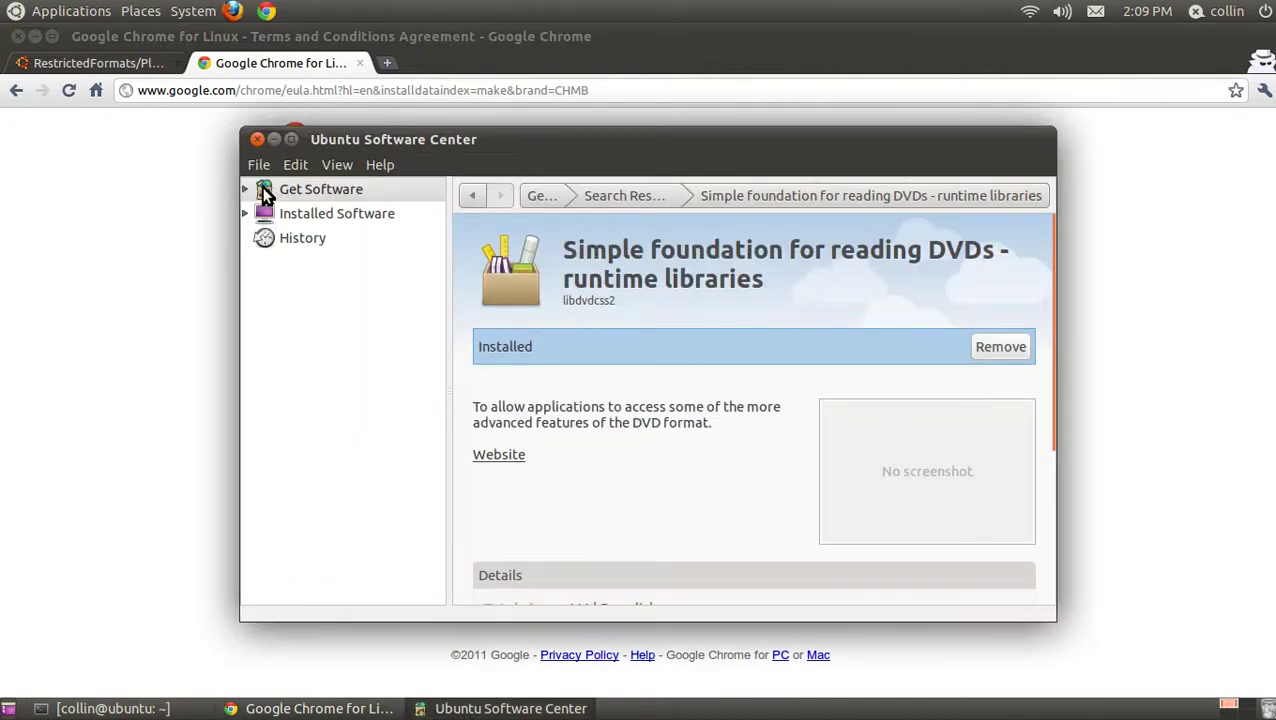
left_click(213, 177)
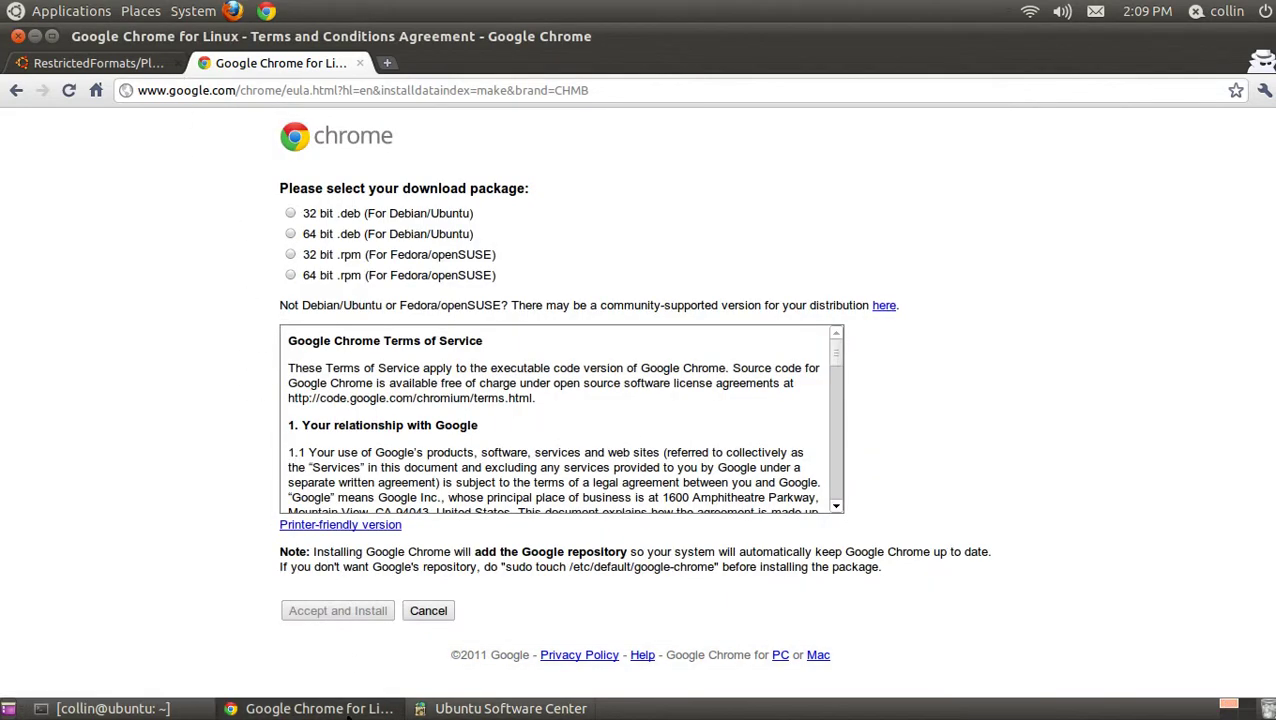
left_click(355, 708)
left_click(515, 709)
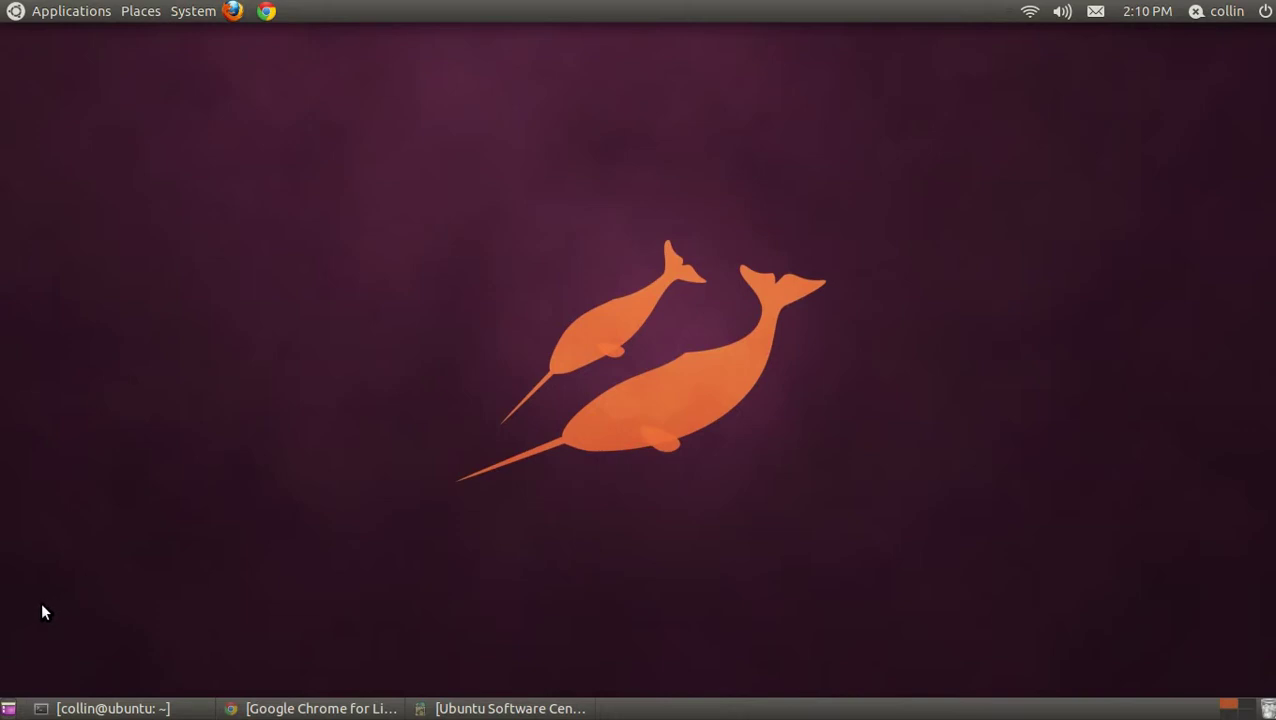
left_click(263, 710)
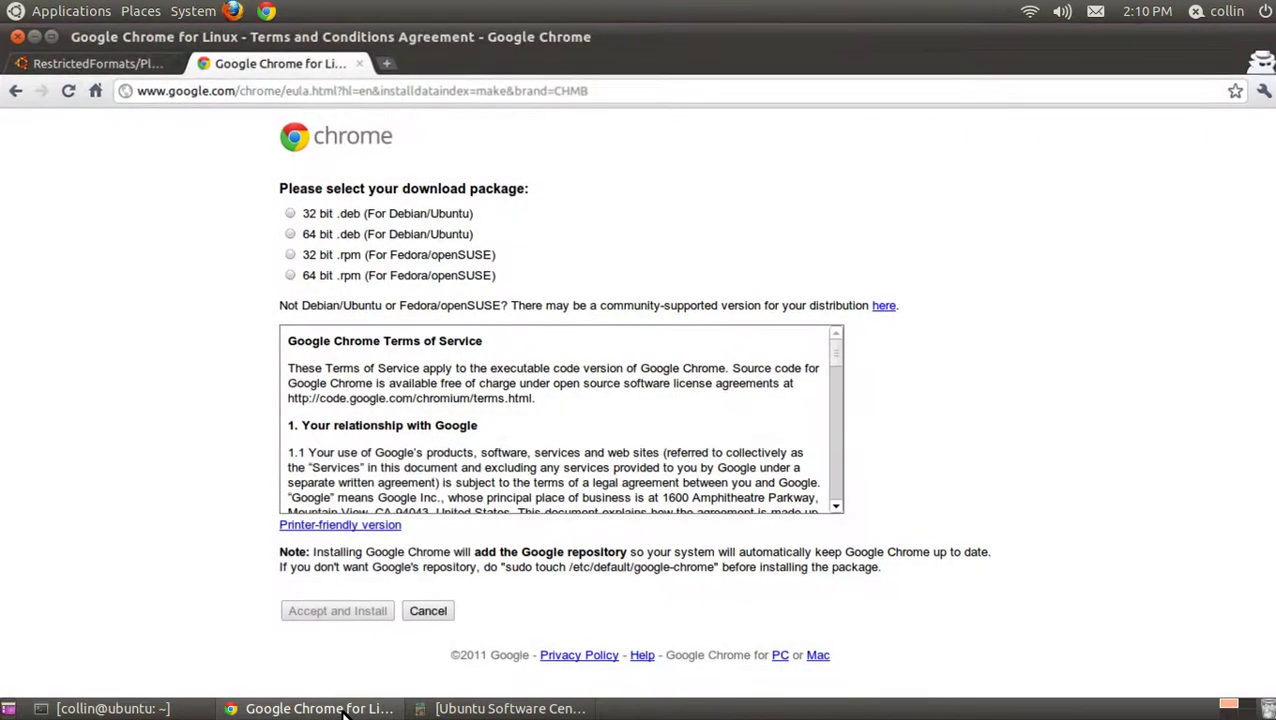
left_click(263, 711)
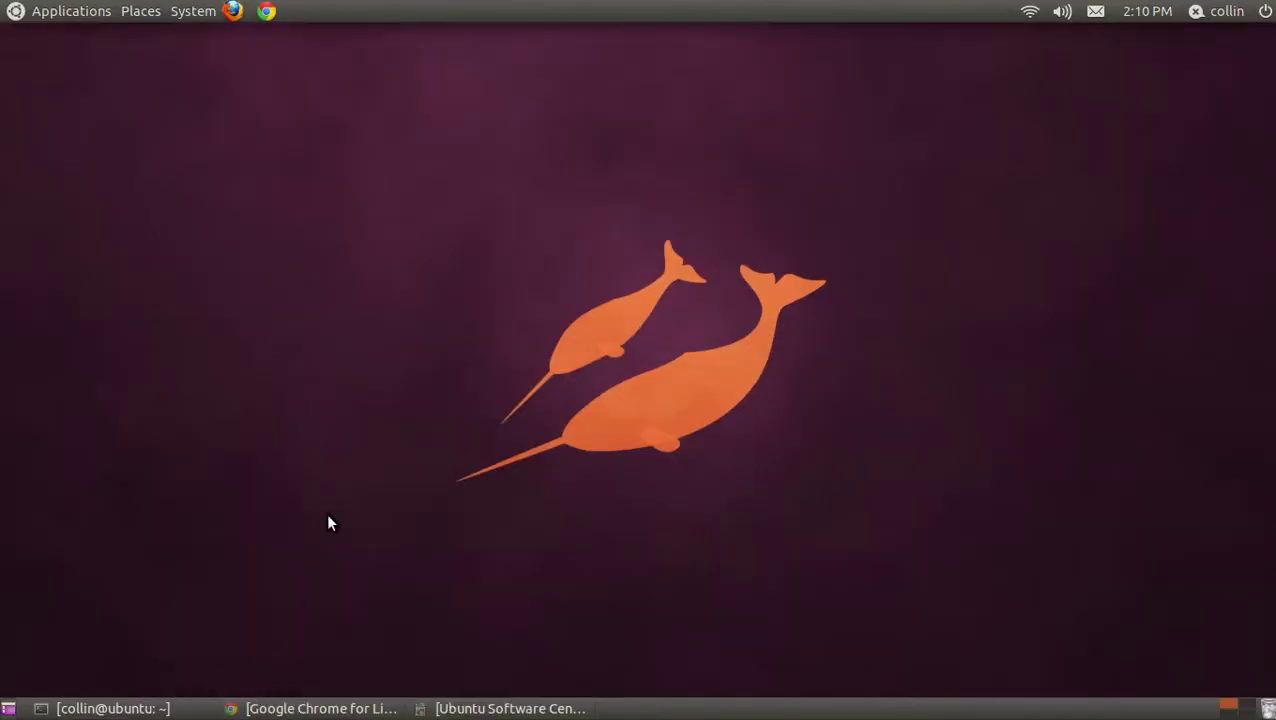